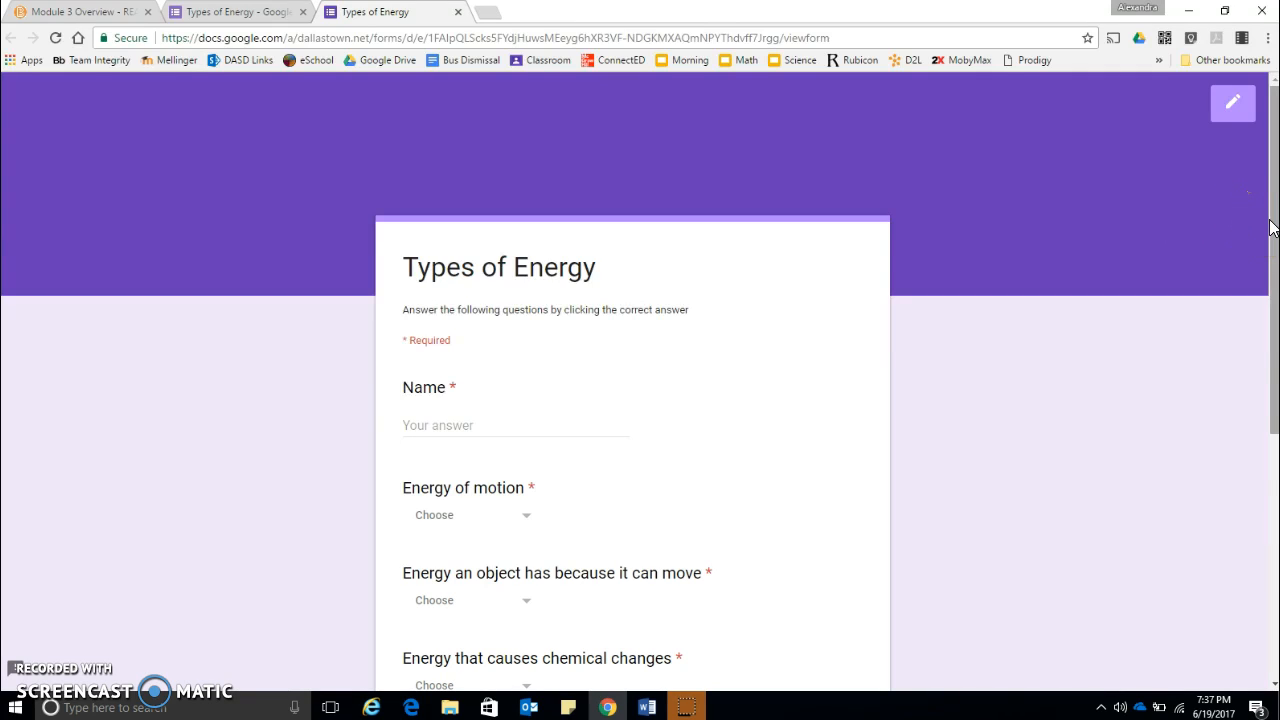
Step: Review the live Types of Energy form, including the answer choices for the Energy of motion question
left_click_drag(1272, 228, 1260, 374)
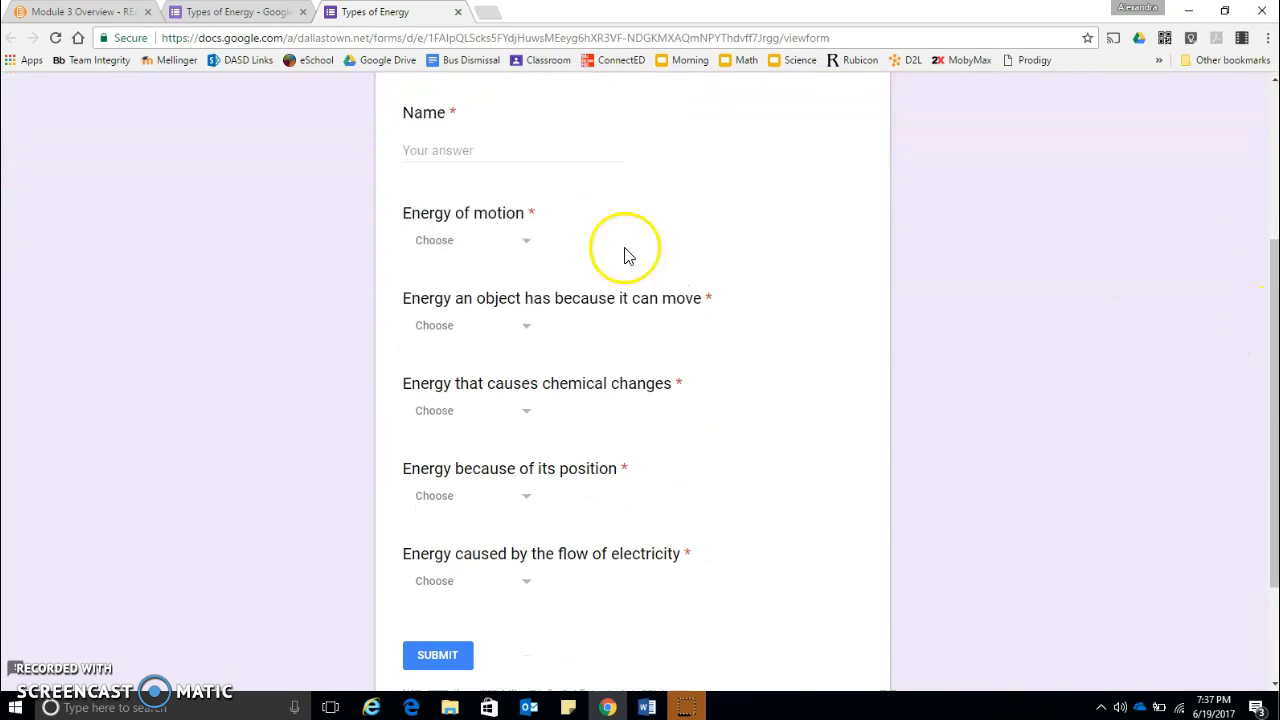
left_click(521, 252)
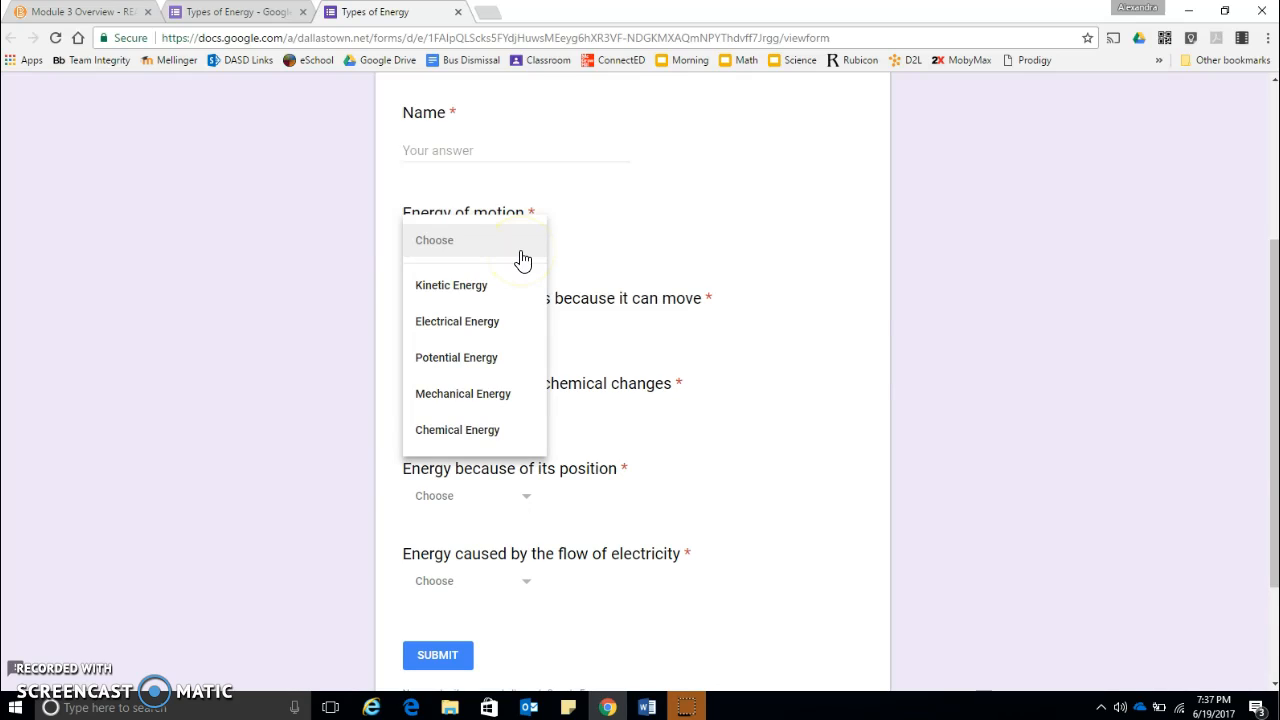
left_click(521, 252)
left_click(622, 248)
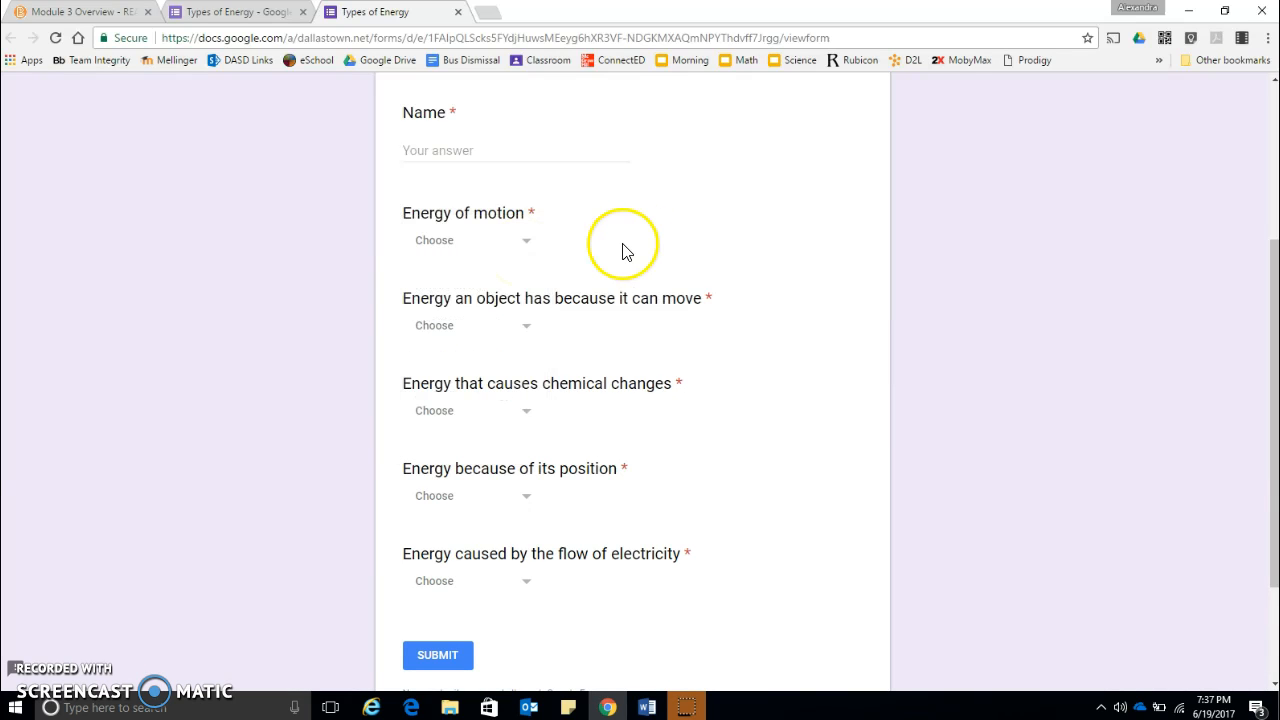
left_click_drag(1266, 323, 1262, 191)
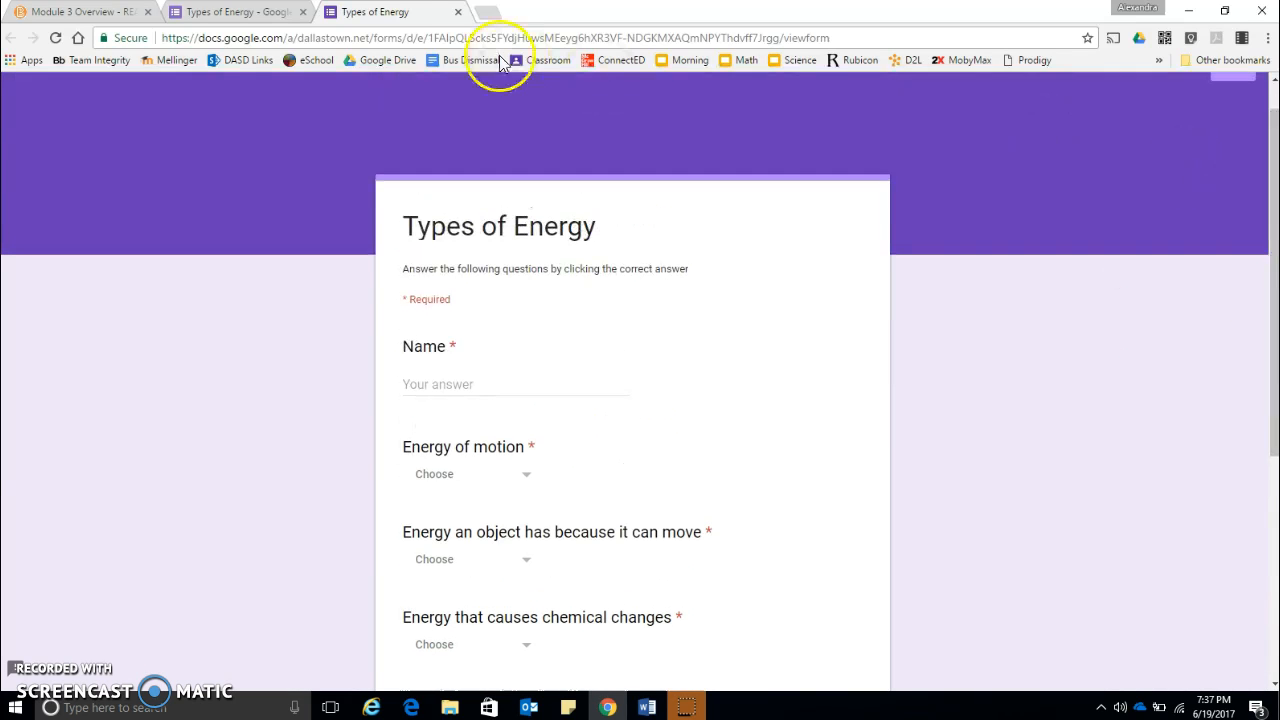
Step: View the responses in the Types of Energy form editor, both as a summary and individually
left_click(195, 12)
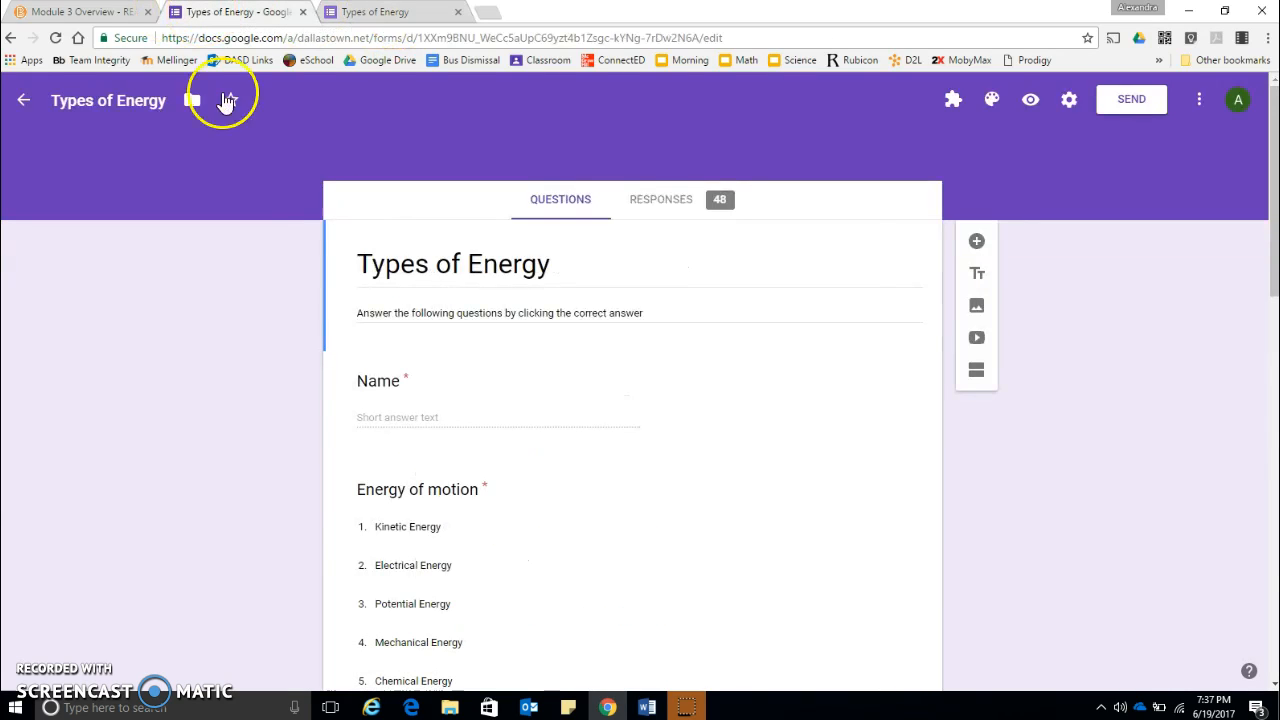
left_click(688, 205)
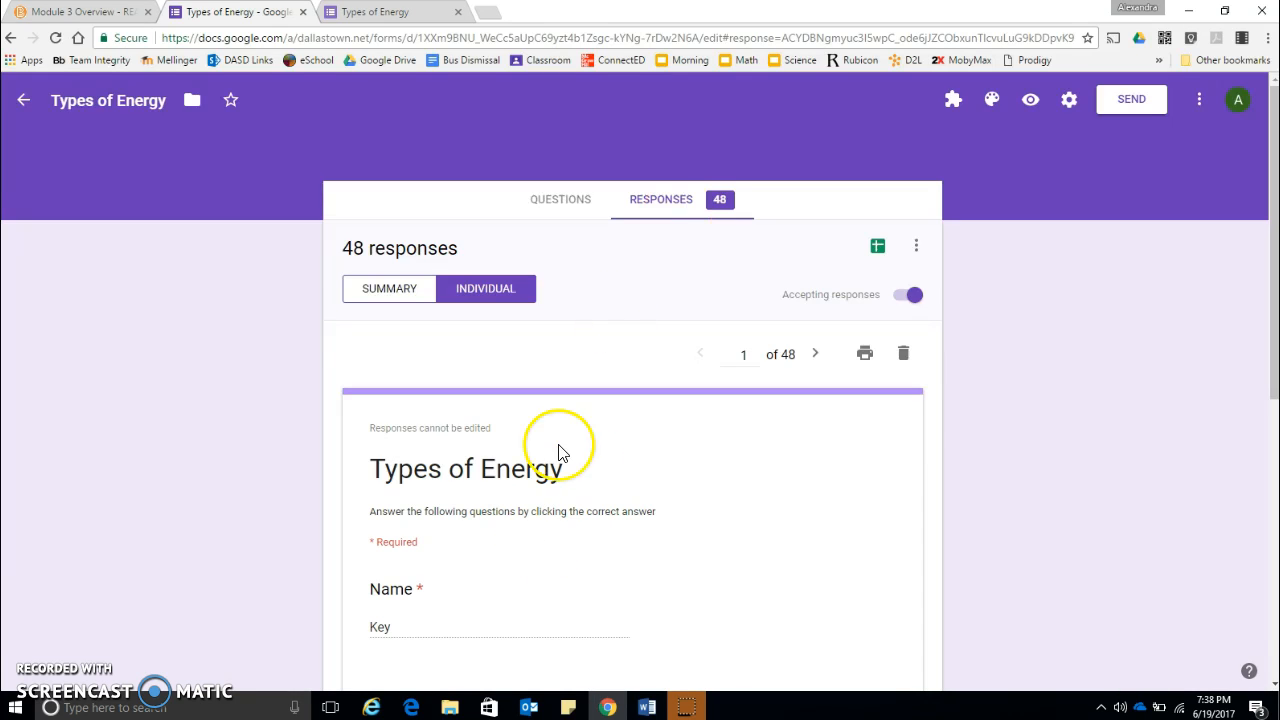
left_click(385, 300)
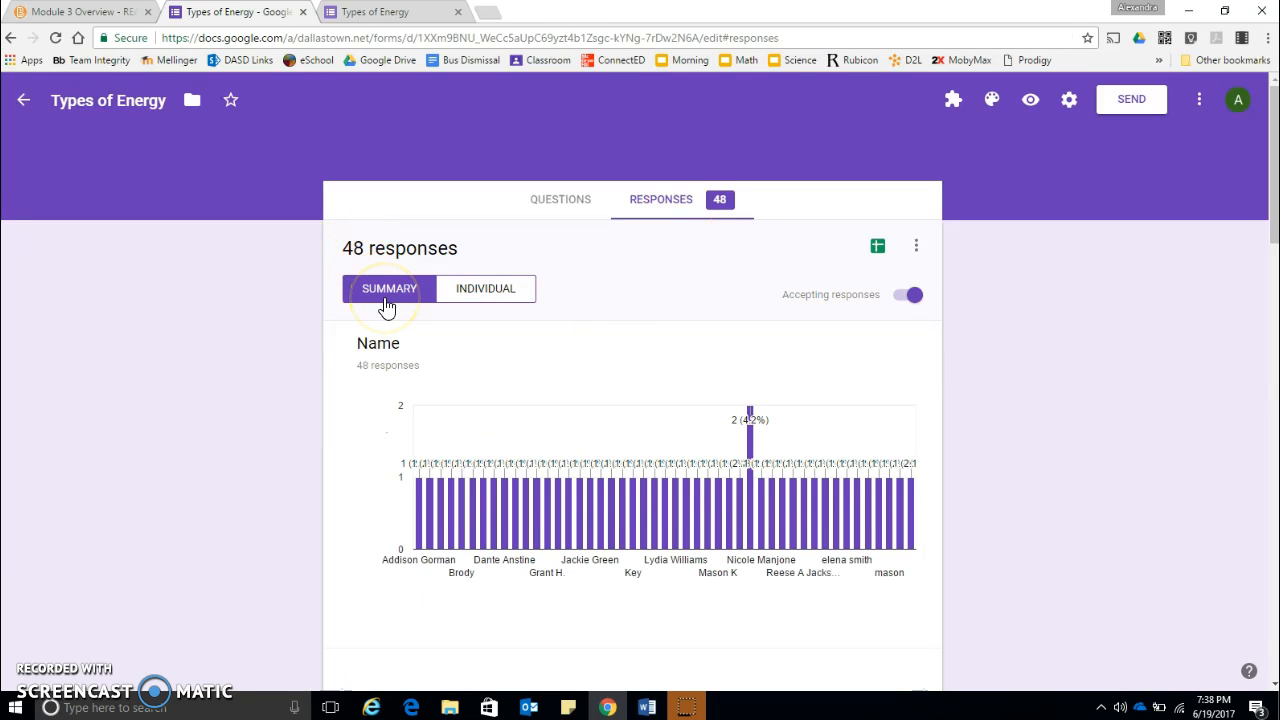
left_click(491, 297)
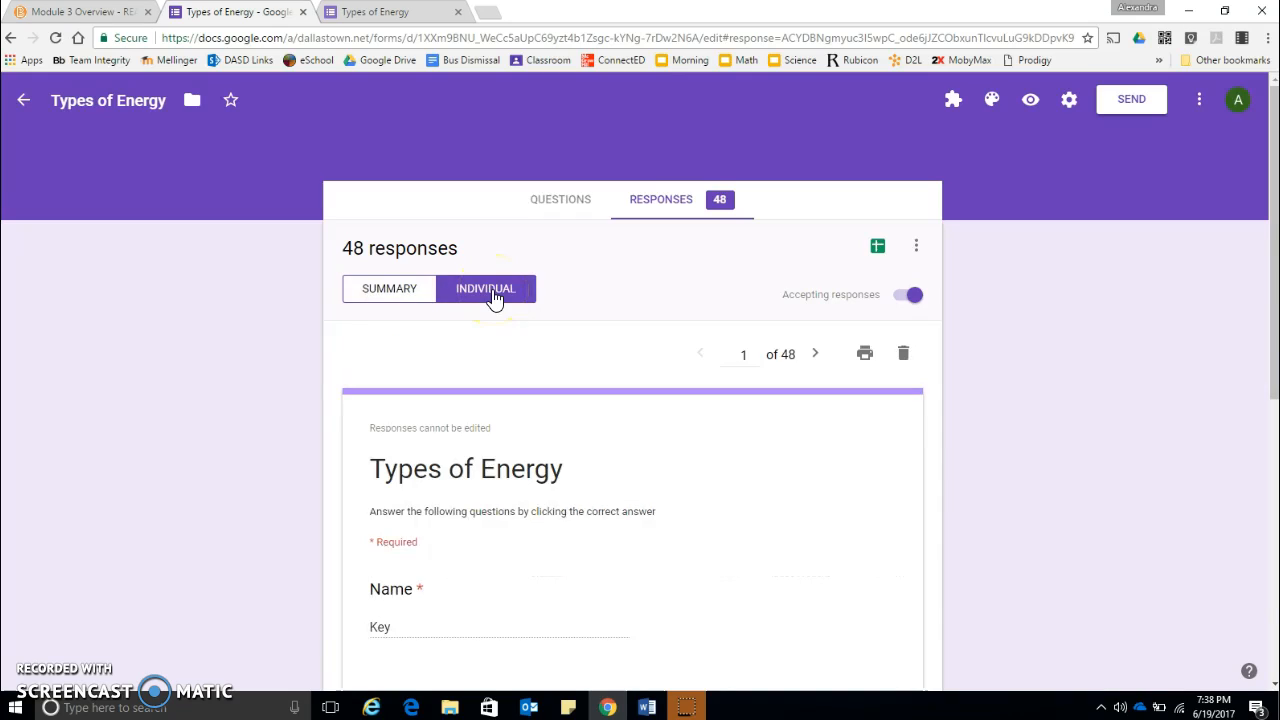
Step: Open the linked Types of Energy (Responses) spreadsheet from the form's responses
left_click(879, 250)
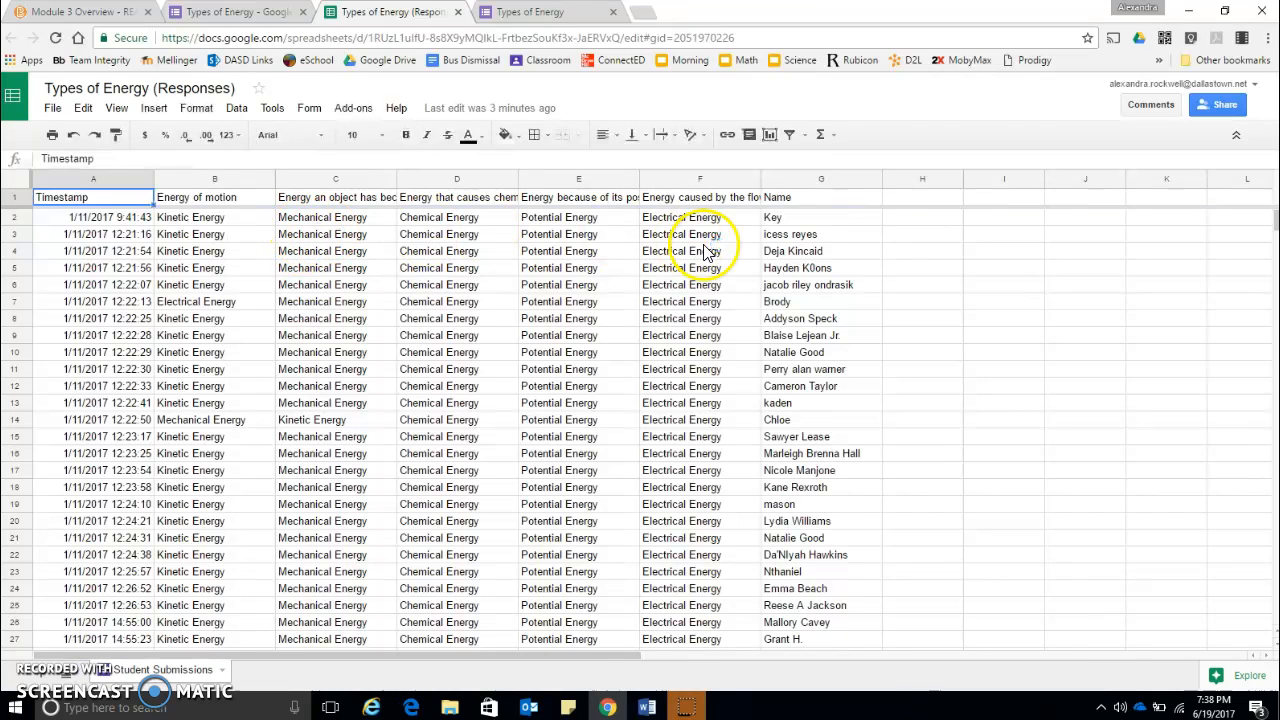
left_click(290, 12)
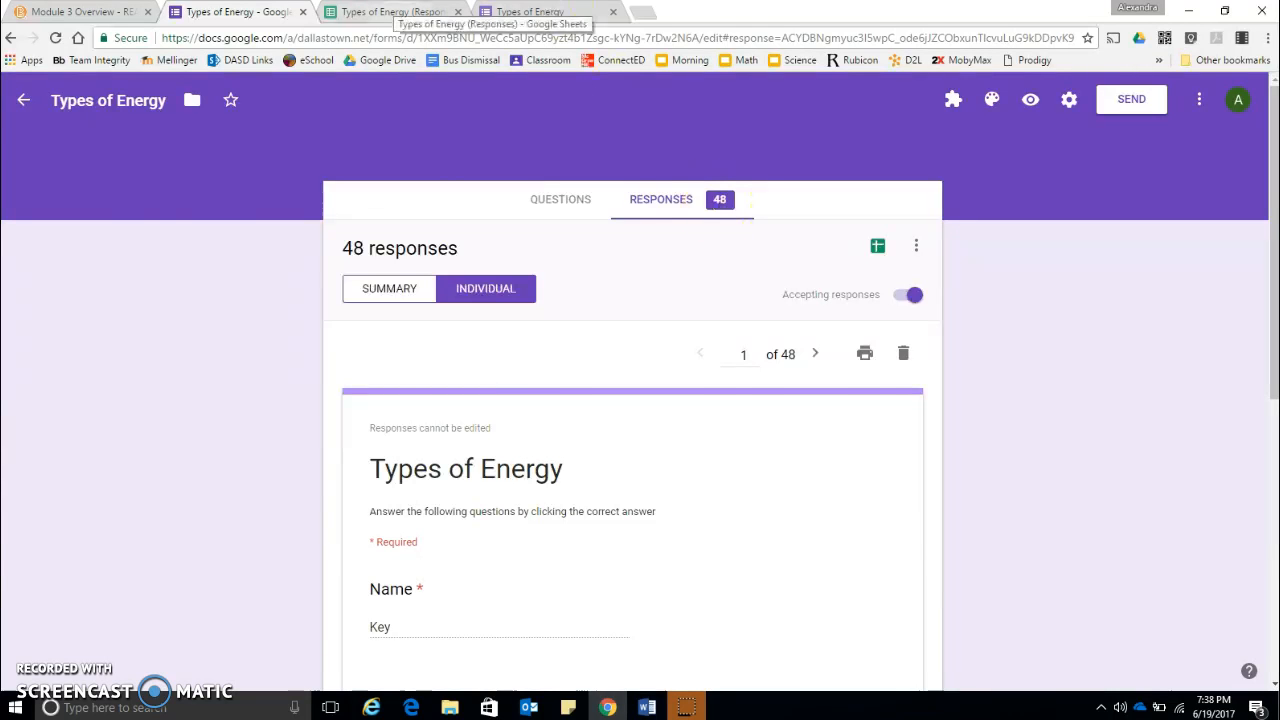
left_click(395, 11)
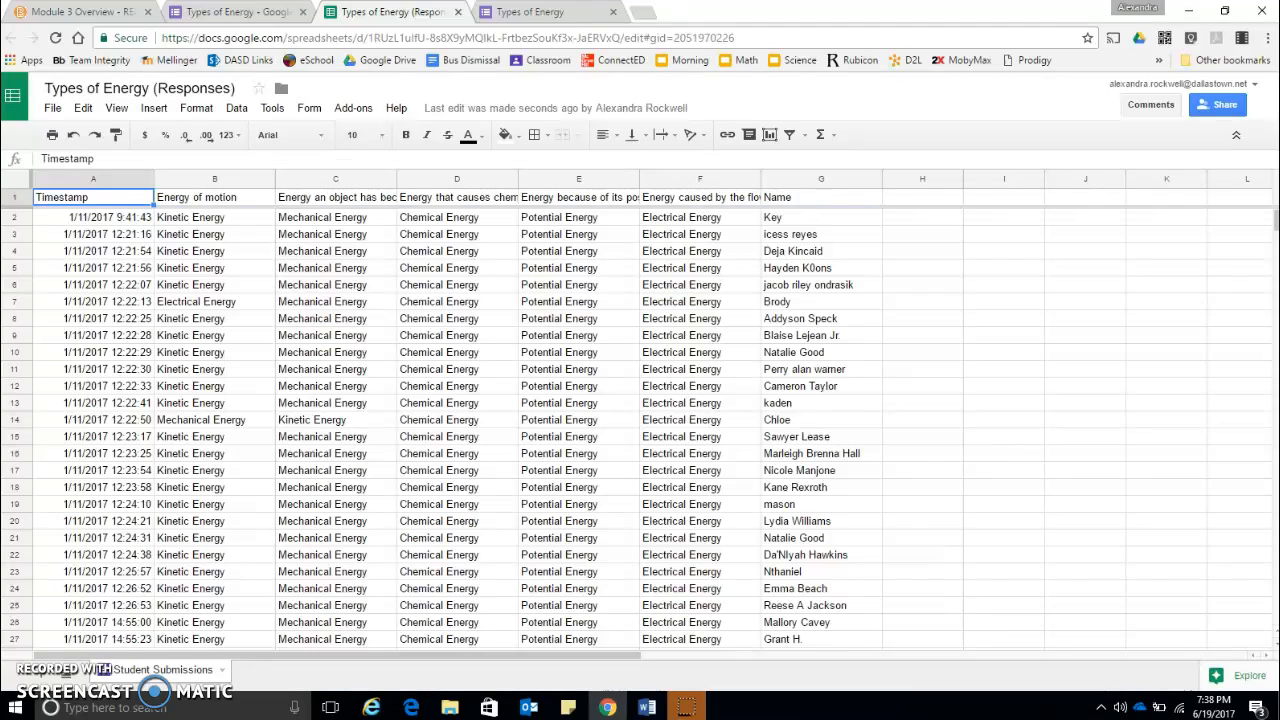
Step: Start grading the assignment with Flubaroo and select Normal Grading for the Energy of motion question
left_click(356, 108)
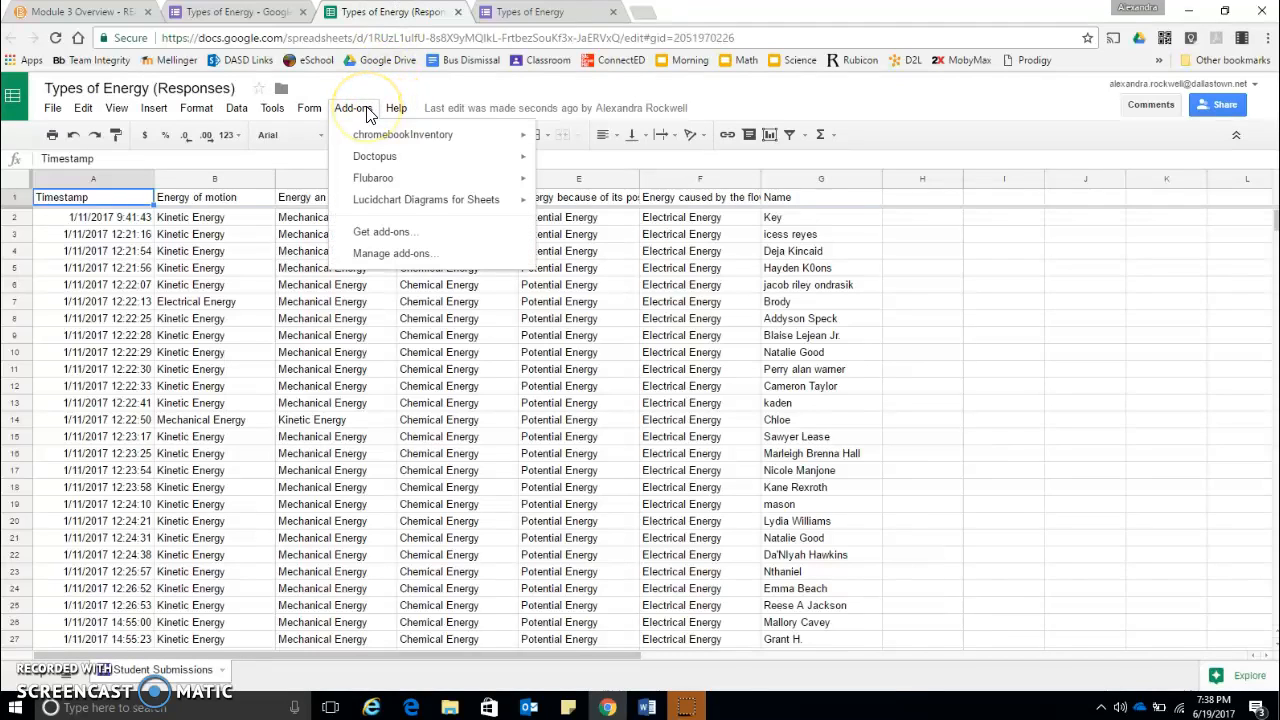
mouse_move(372, 177)
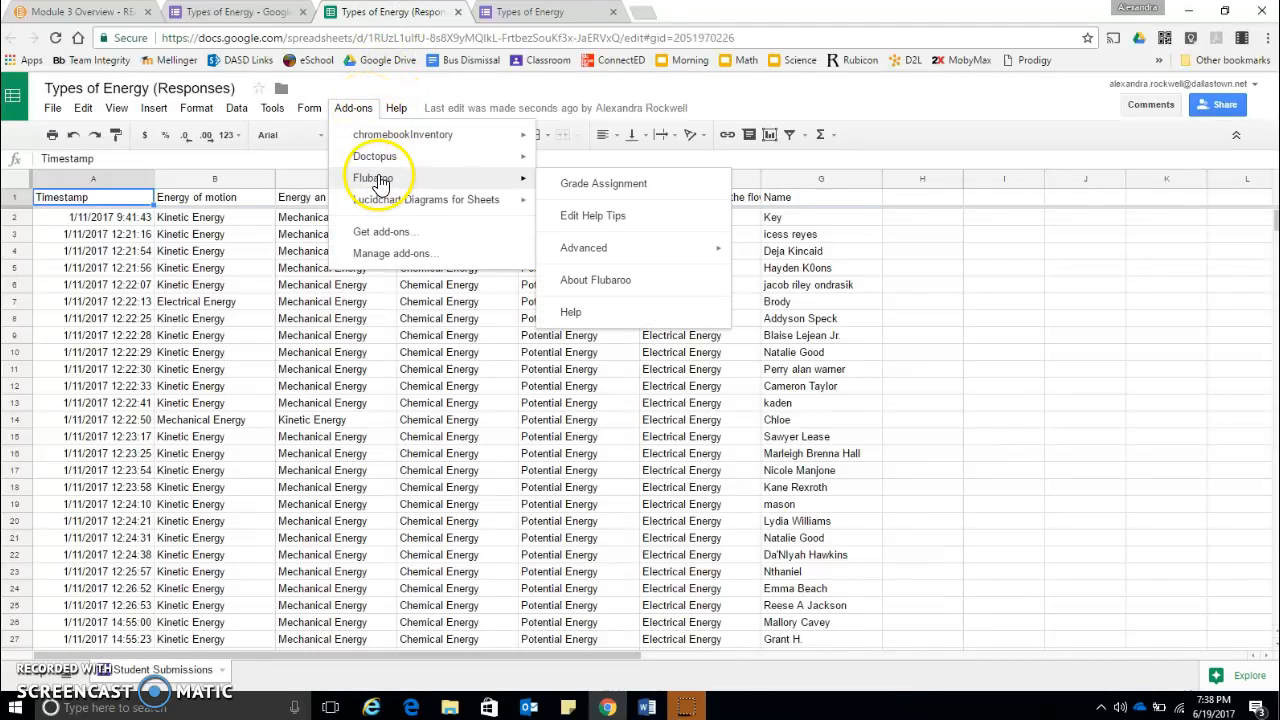
left_click(605, 184)
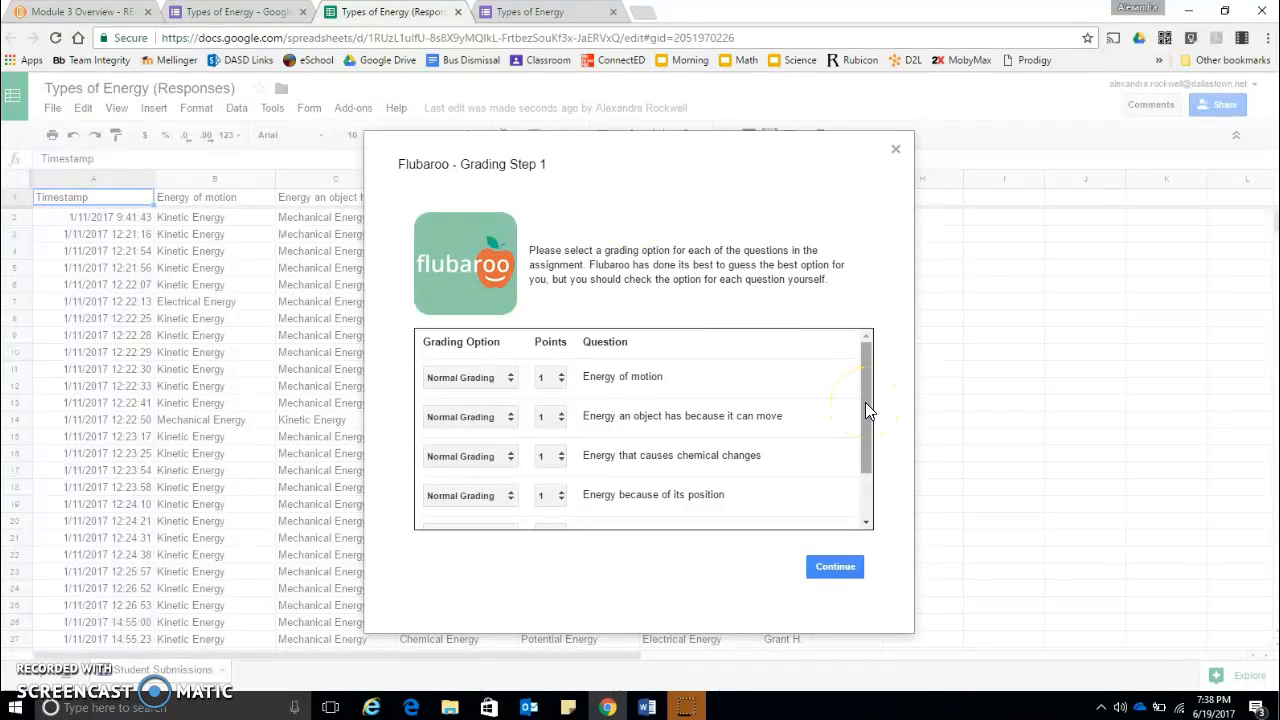
left_click_drag(865, 402, 866, 404)
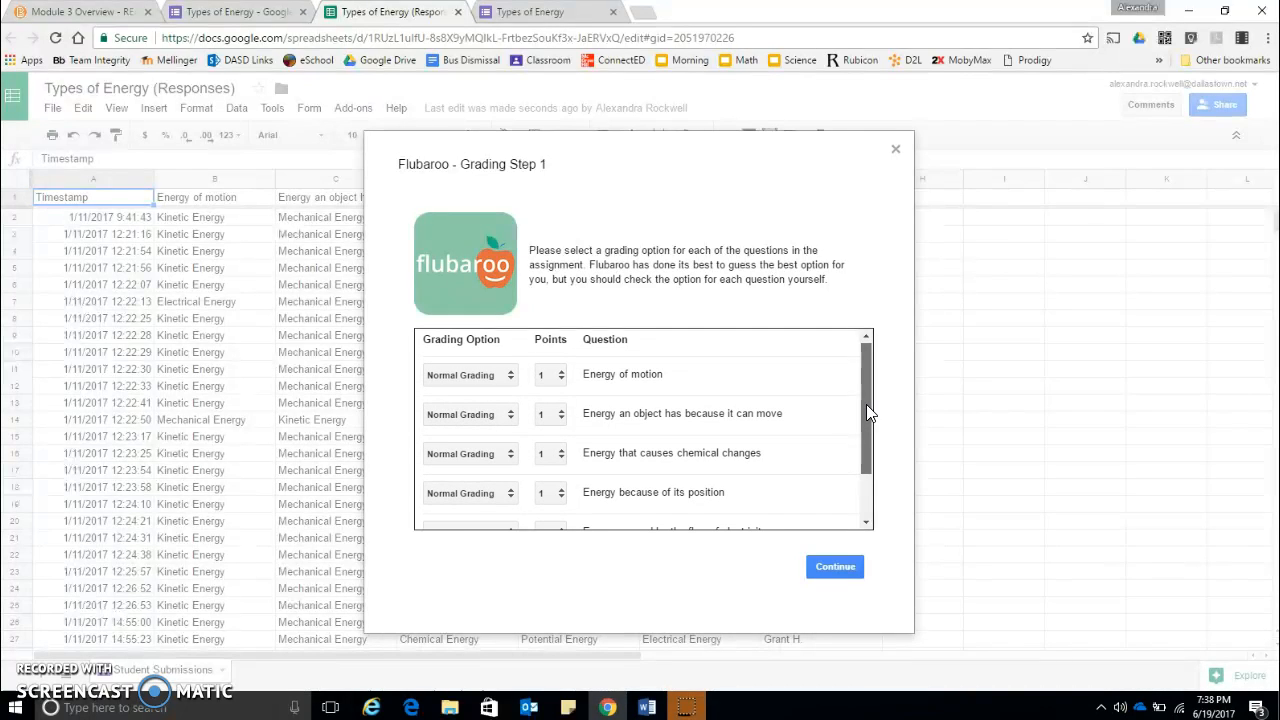
left_click(506, 374)
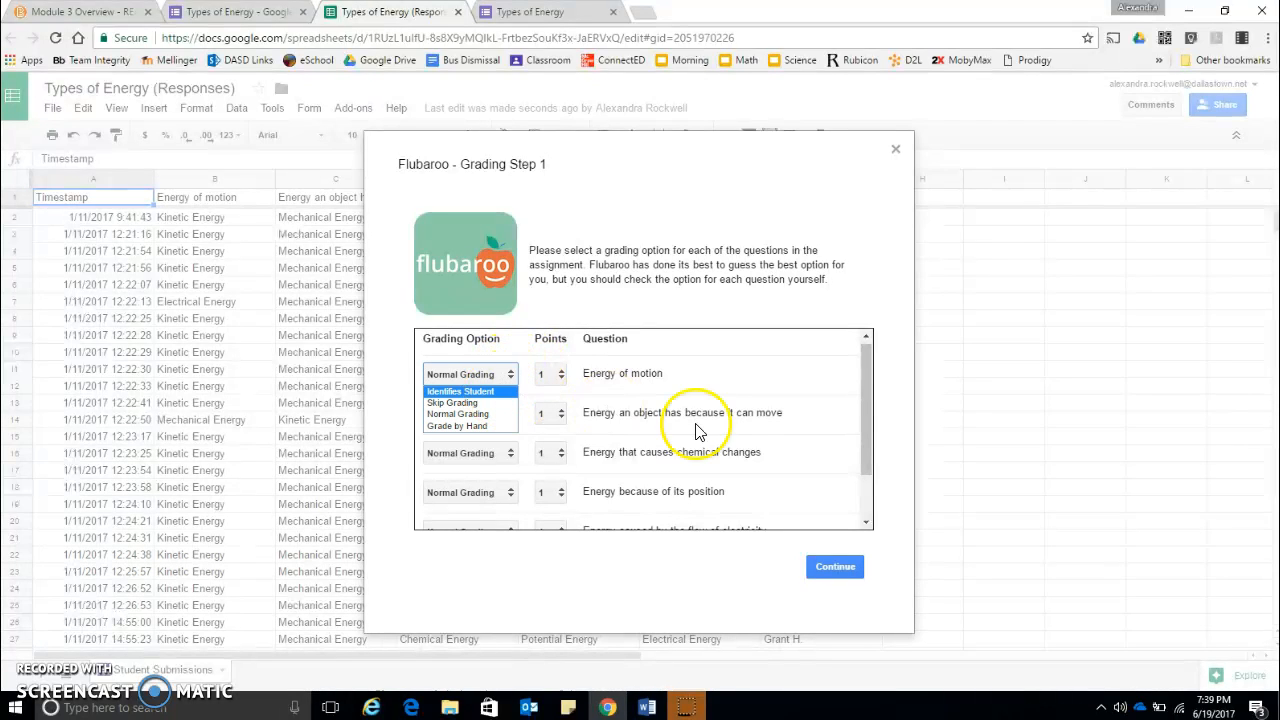
left_click(473, 416)
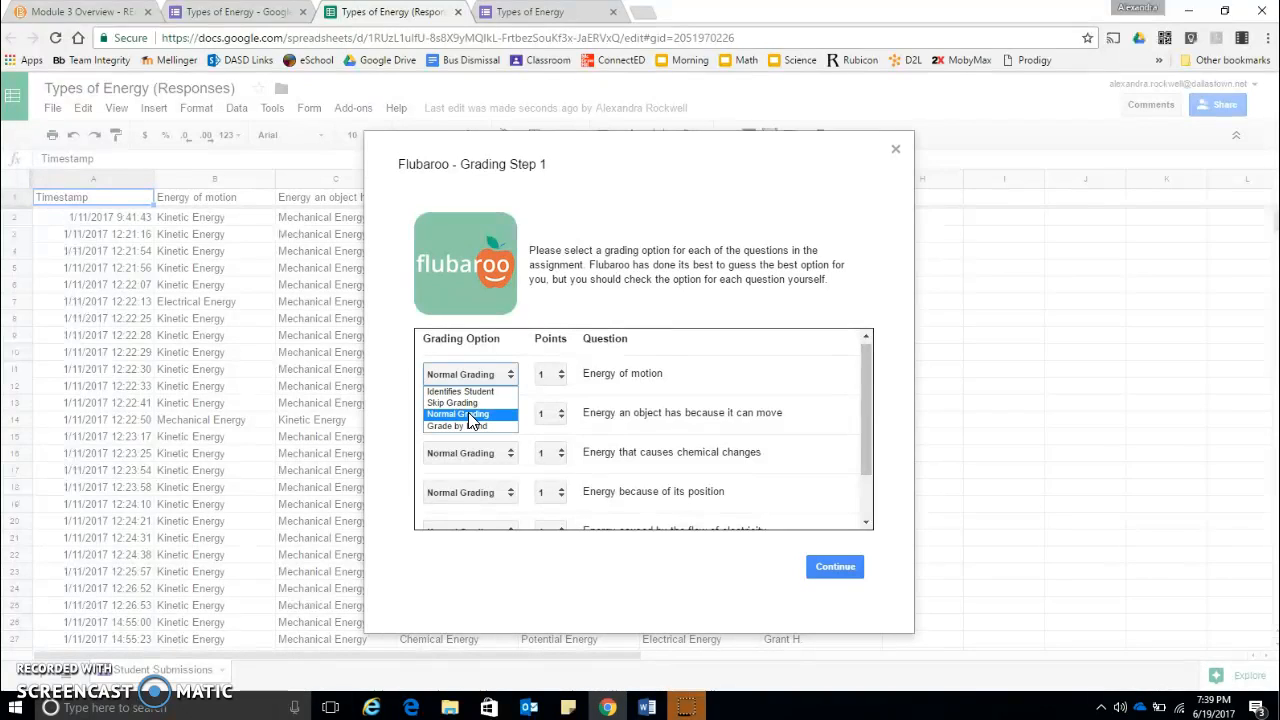
left_click(468, 412)
Step: Use Identifies Student as the grading option for the Name question
left_click_drag(871, 430, 851, 491)
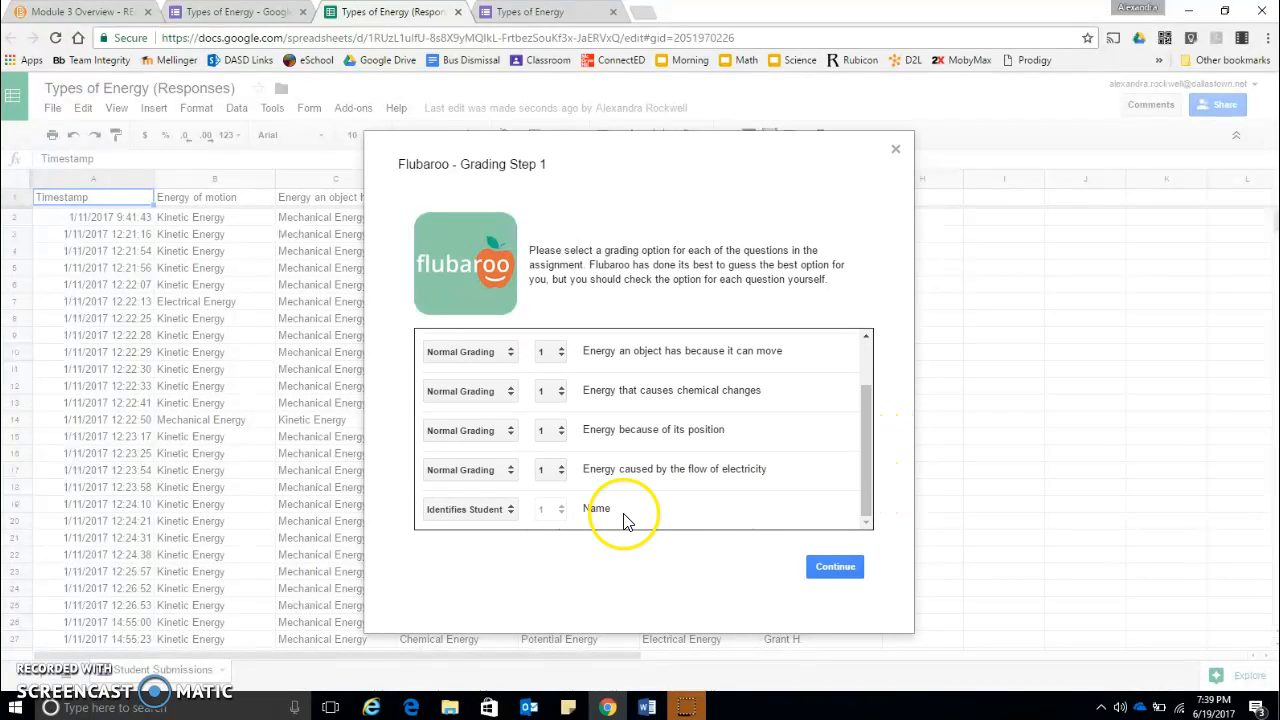
left_click(495, 511)
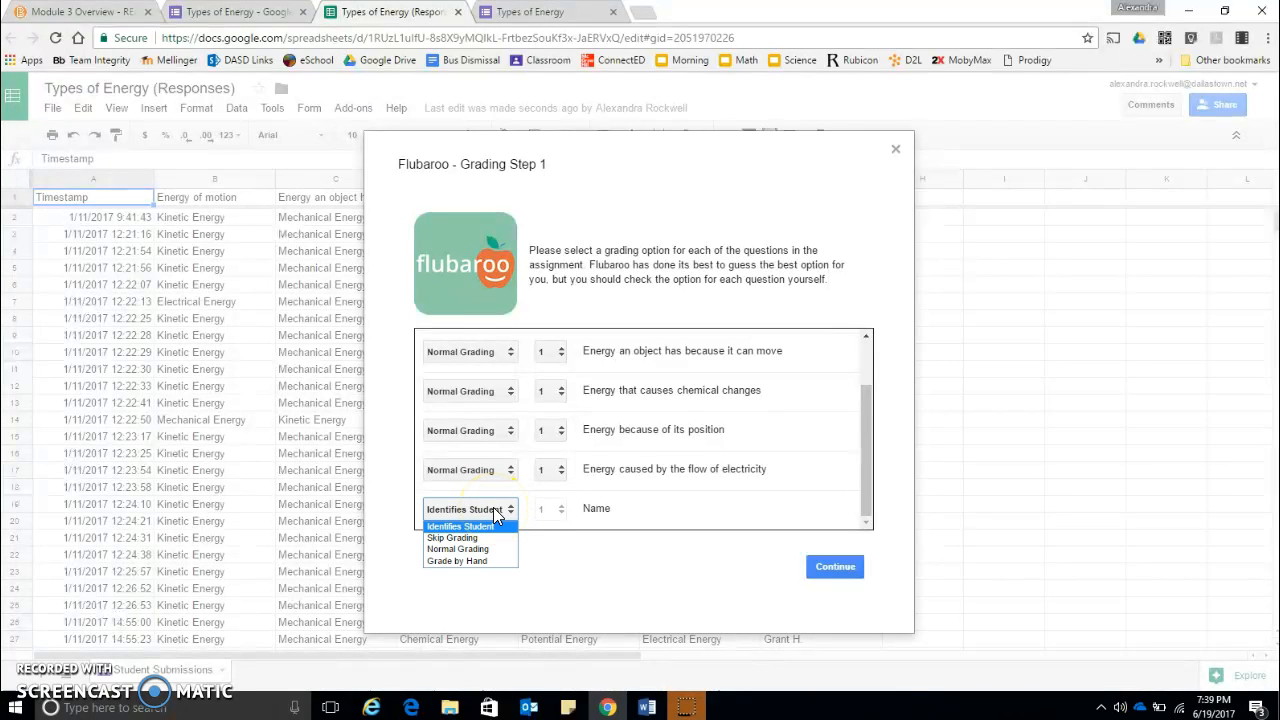
left_click(495, 509)
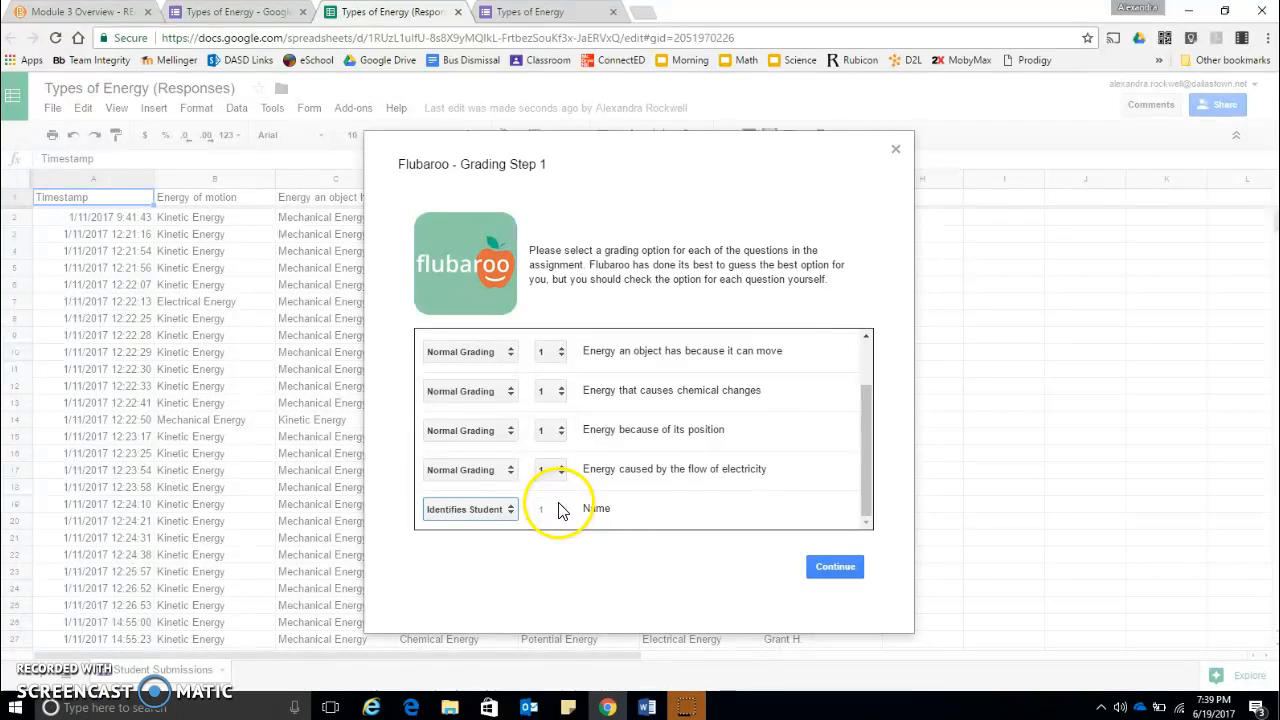
left_click_drag(865, 462, 870, 405)
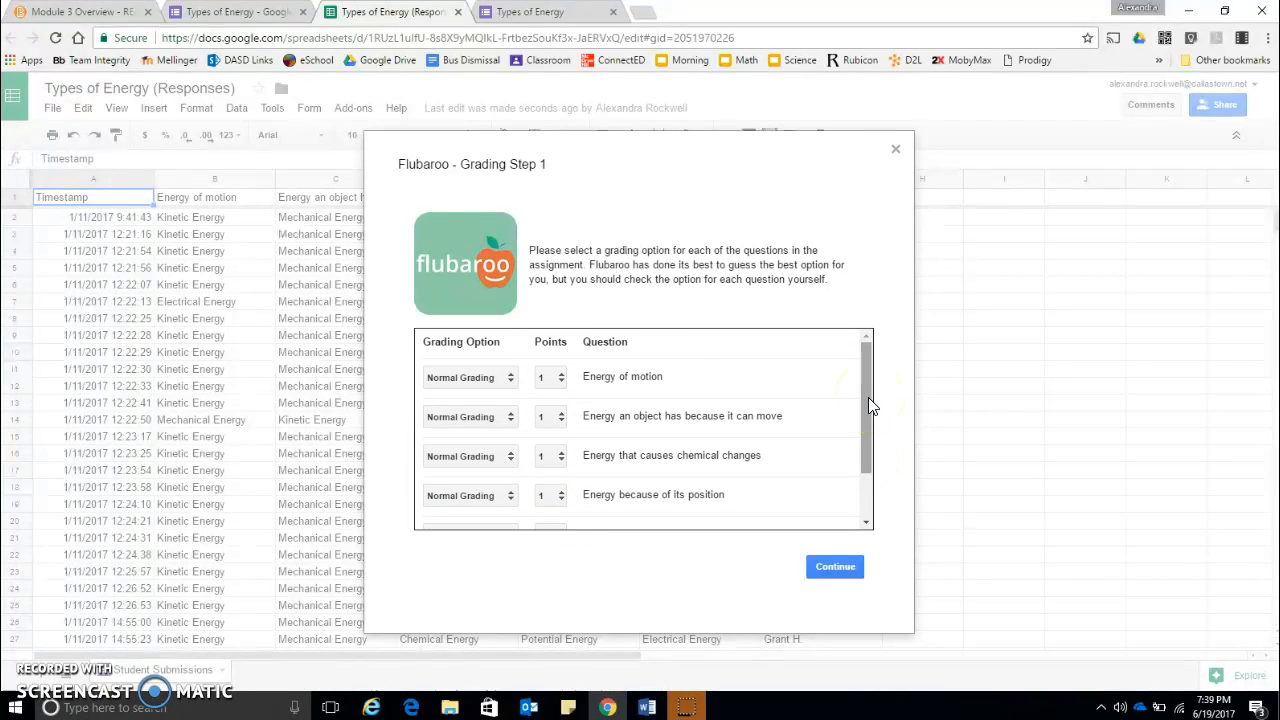
Step: Keep the Energy of motion question at 1 point and continue to the answer key selection
left_click(560, 377)
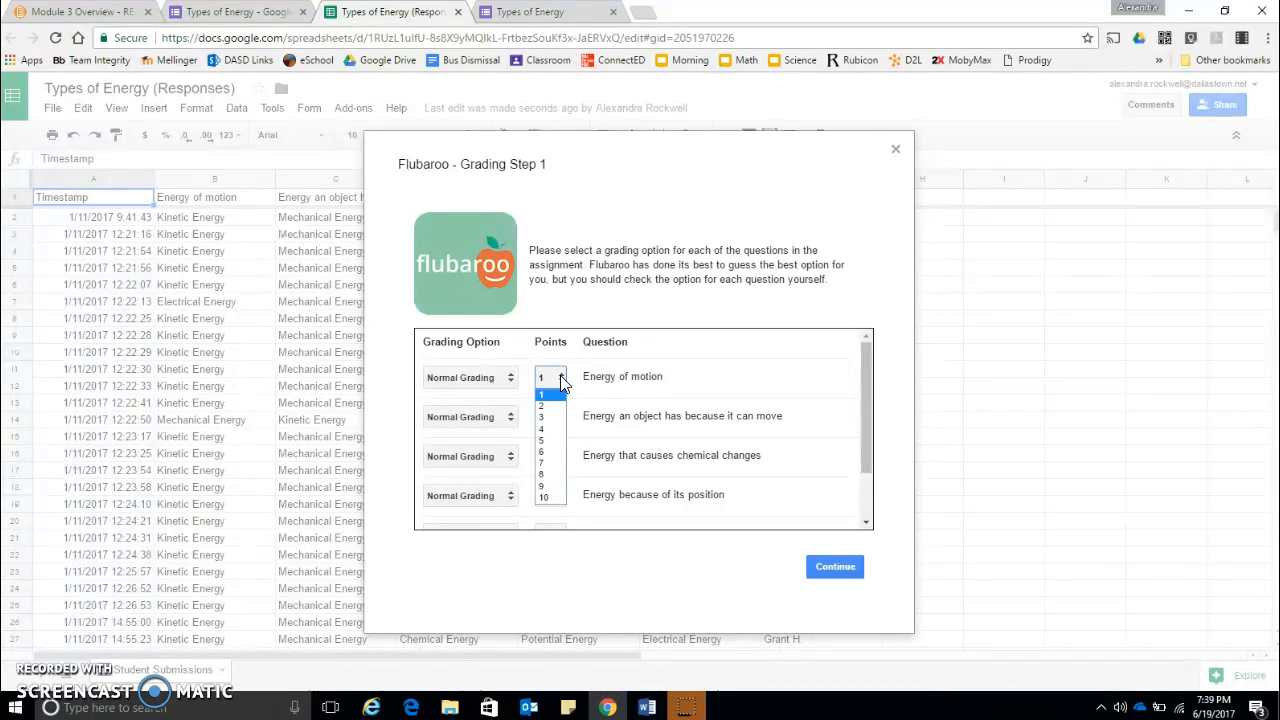
left_click(562, 383)
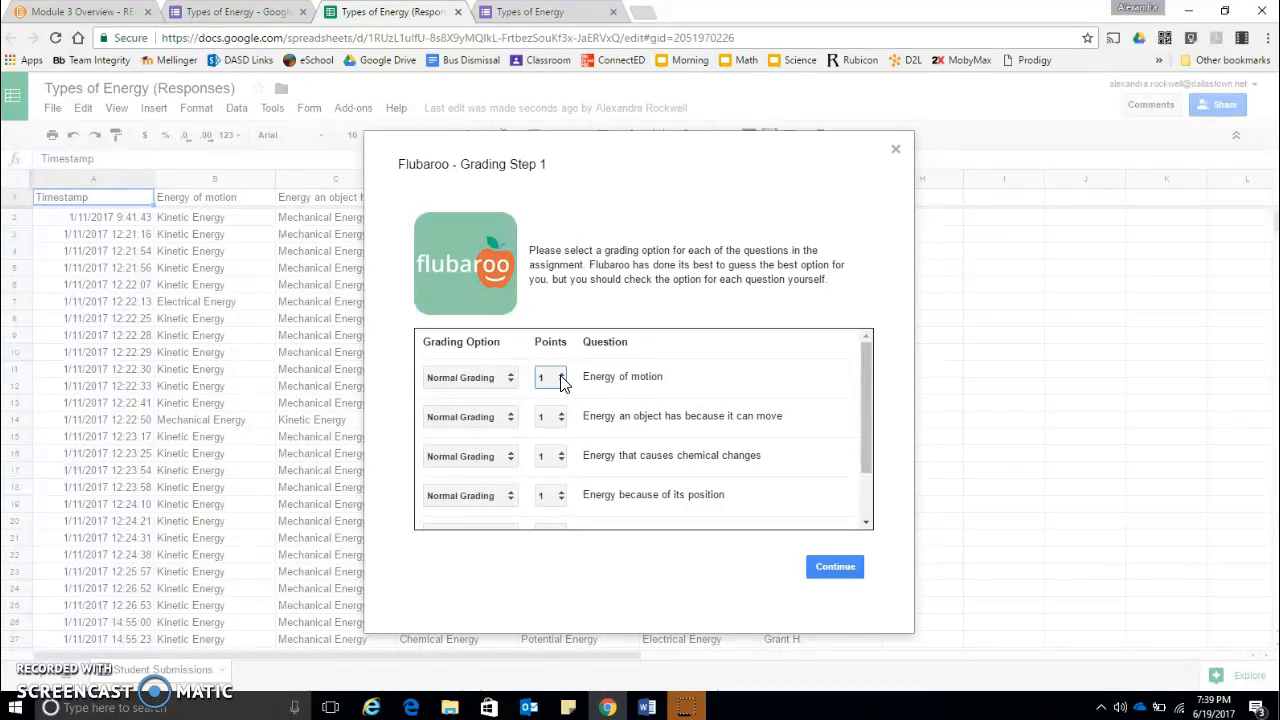
left_click_drag(865, 367, 860, 412)
left_click(829, 569)
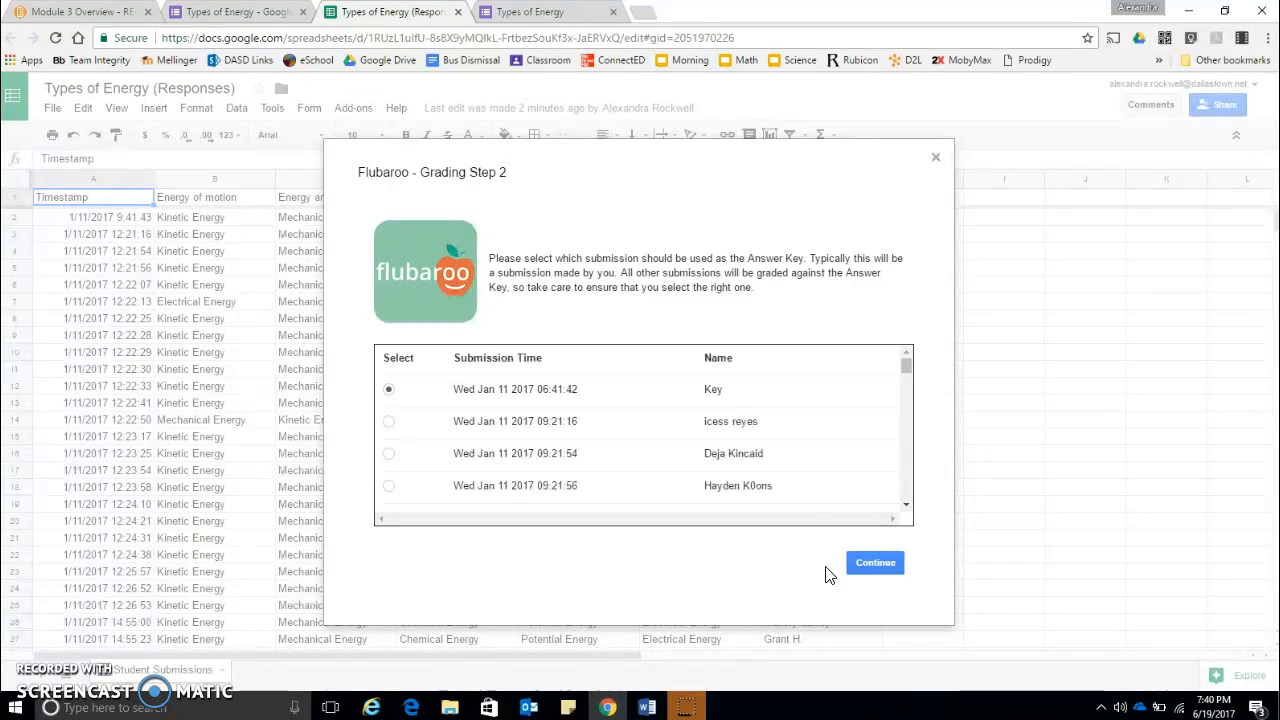
Step: Grade the submissions using the one named Key as the answer key, and dismiss the completion notice
left_click(528, 11)
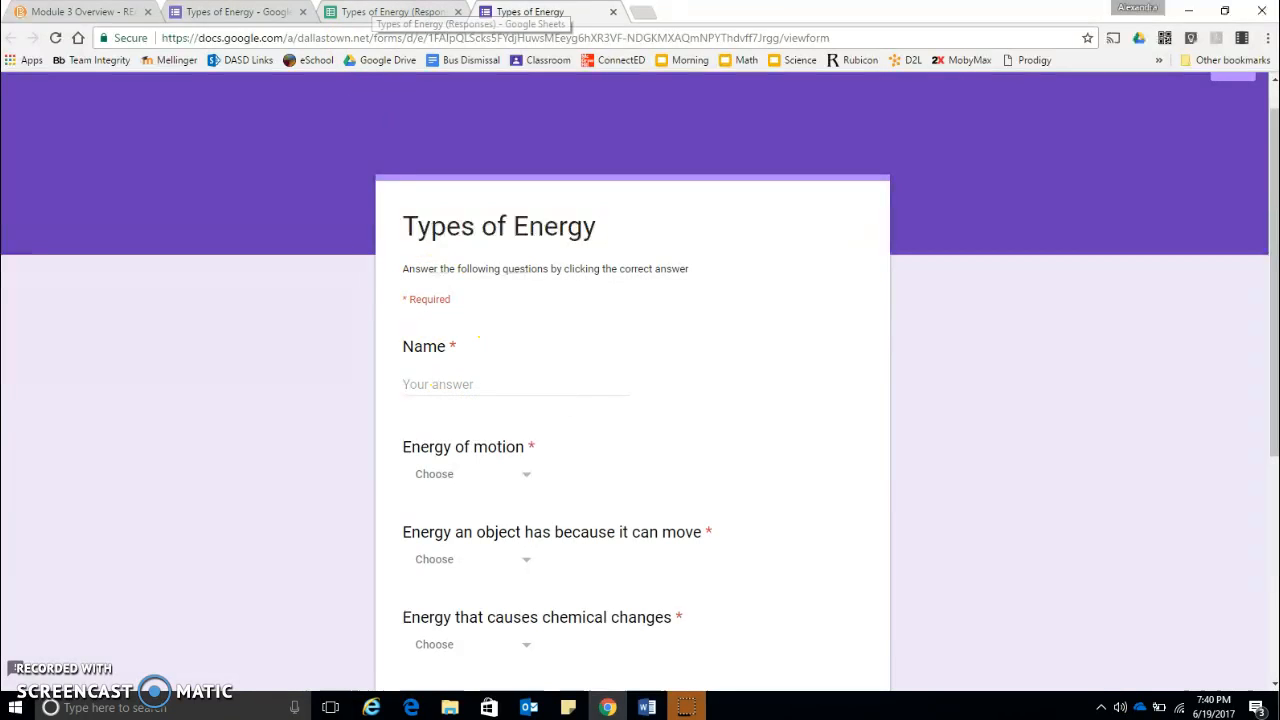
left_click(390, 11)
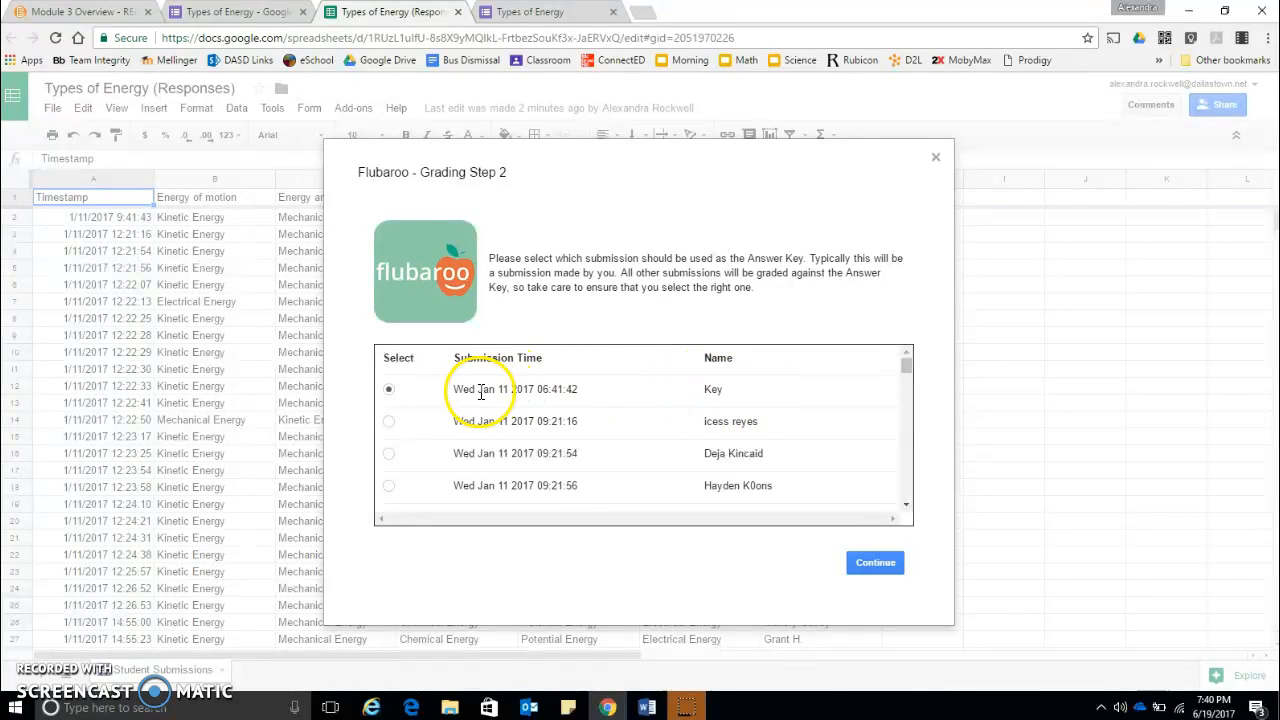
left_click(870, 565)
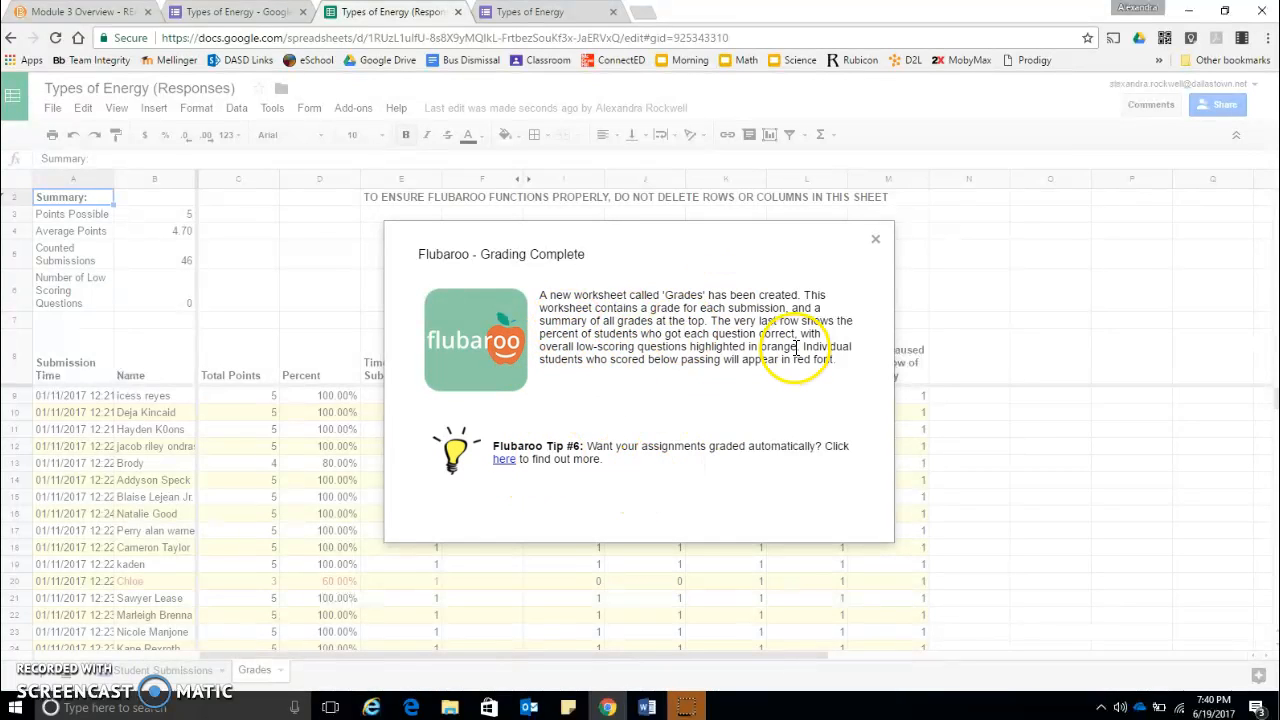
left_click(875, 240)
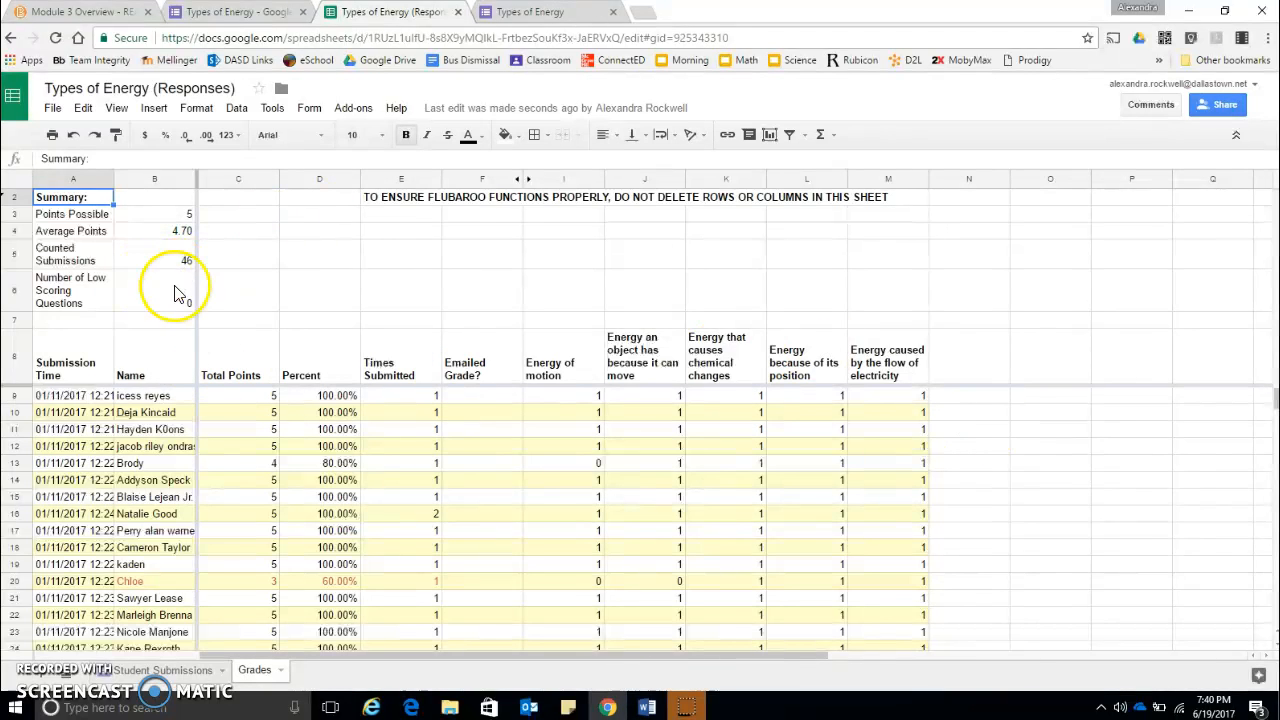
Step: Examine the Grades worksheet down to the last row with the percentage of correct answers per question
left_click(1276, 650)
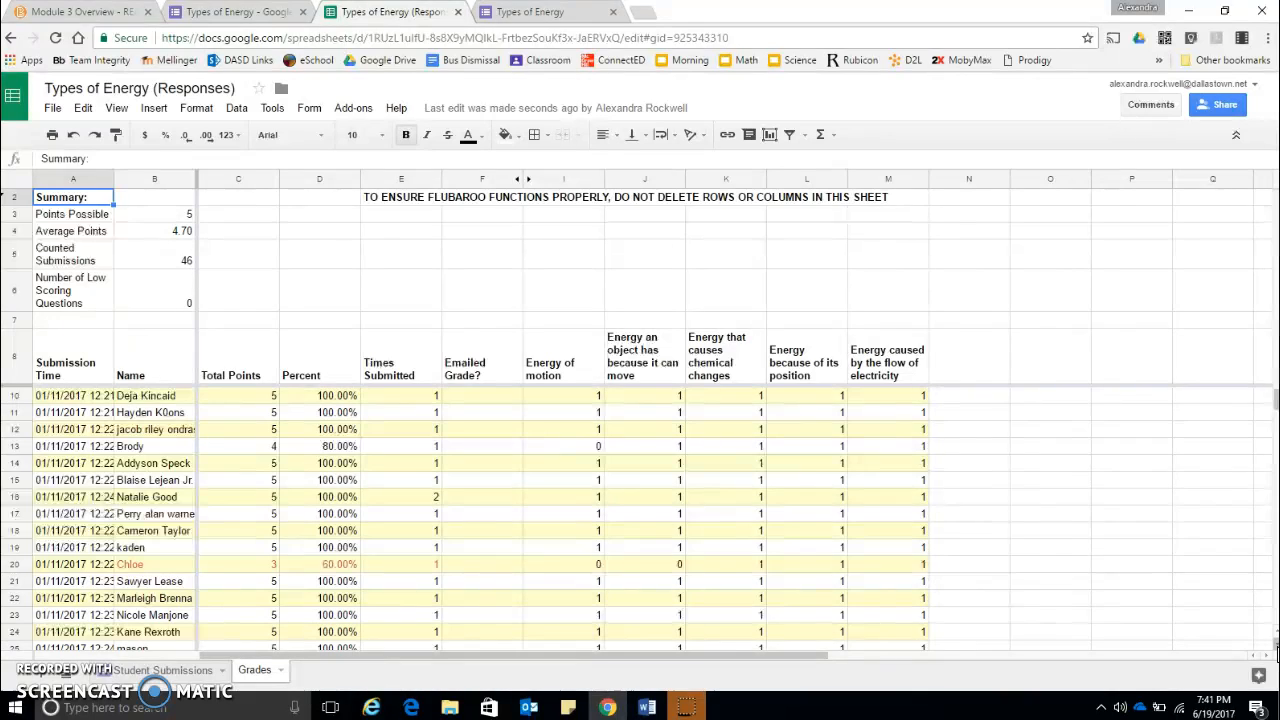
scroll(1276, 640, "up", 1)
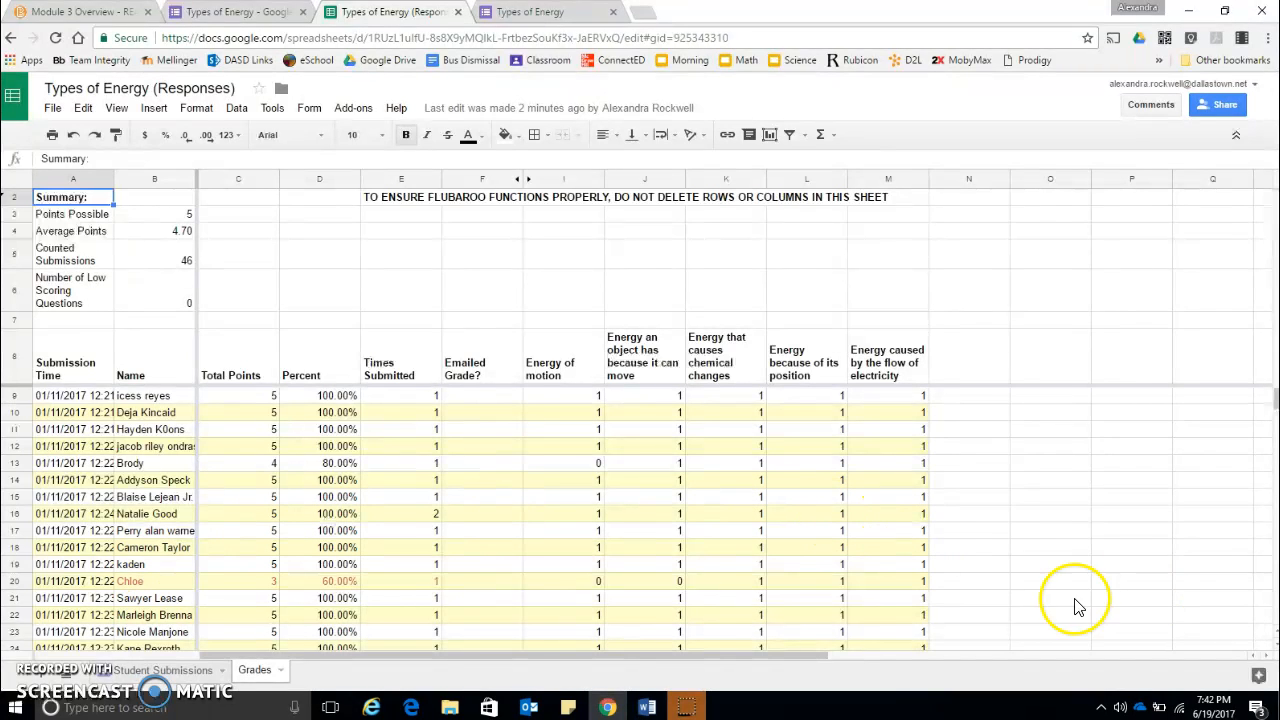
left_click(1275, 648)
left_click(1275, 648)
left_click(1275, 648)
left_click(1275, 648)
left_click(1275, 648)
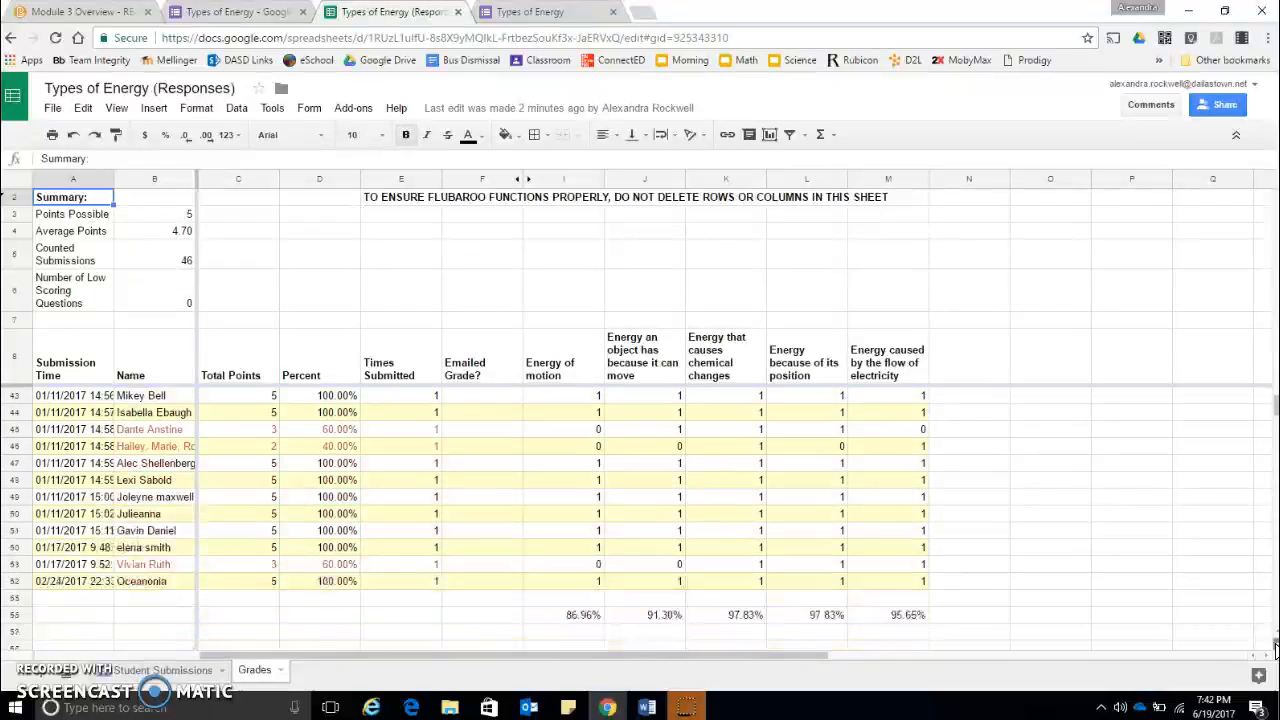
left_click(1275, 648)
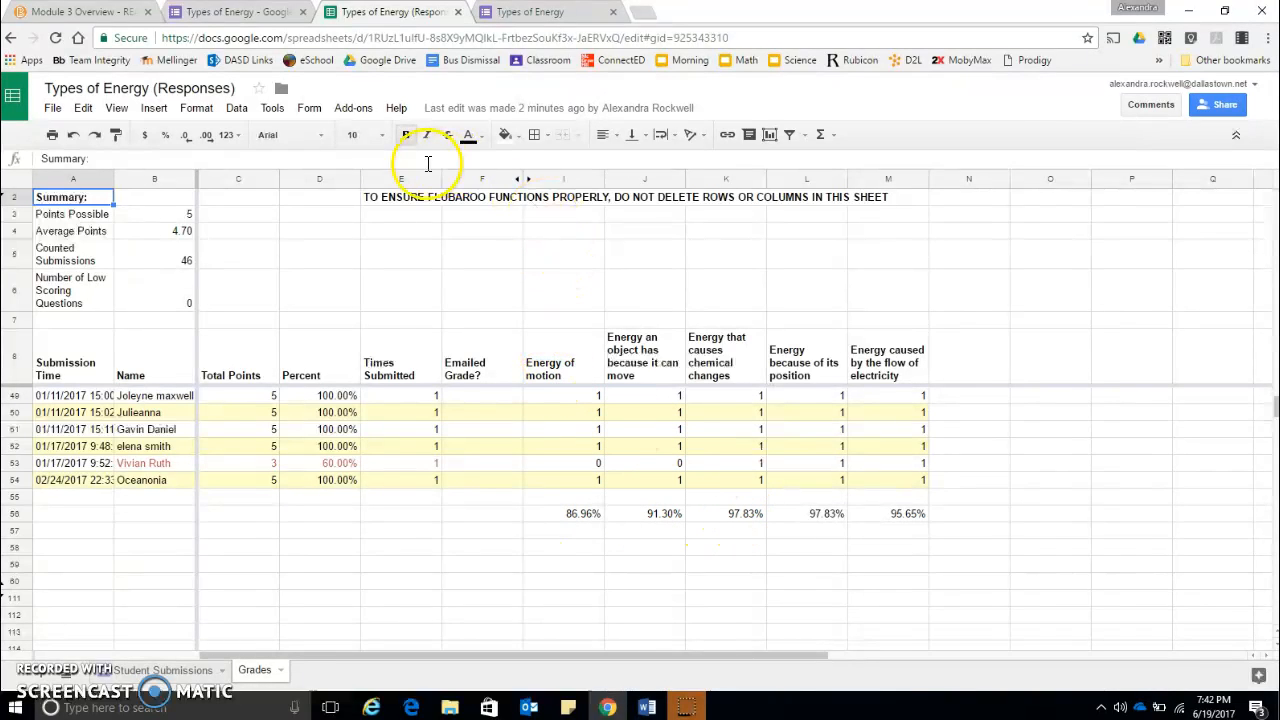
Step: Examine Flubaroo's Share Grades settings, including the advanced options and the available grade sharing methods, and close them without sharing
left_click(353, 108)
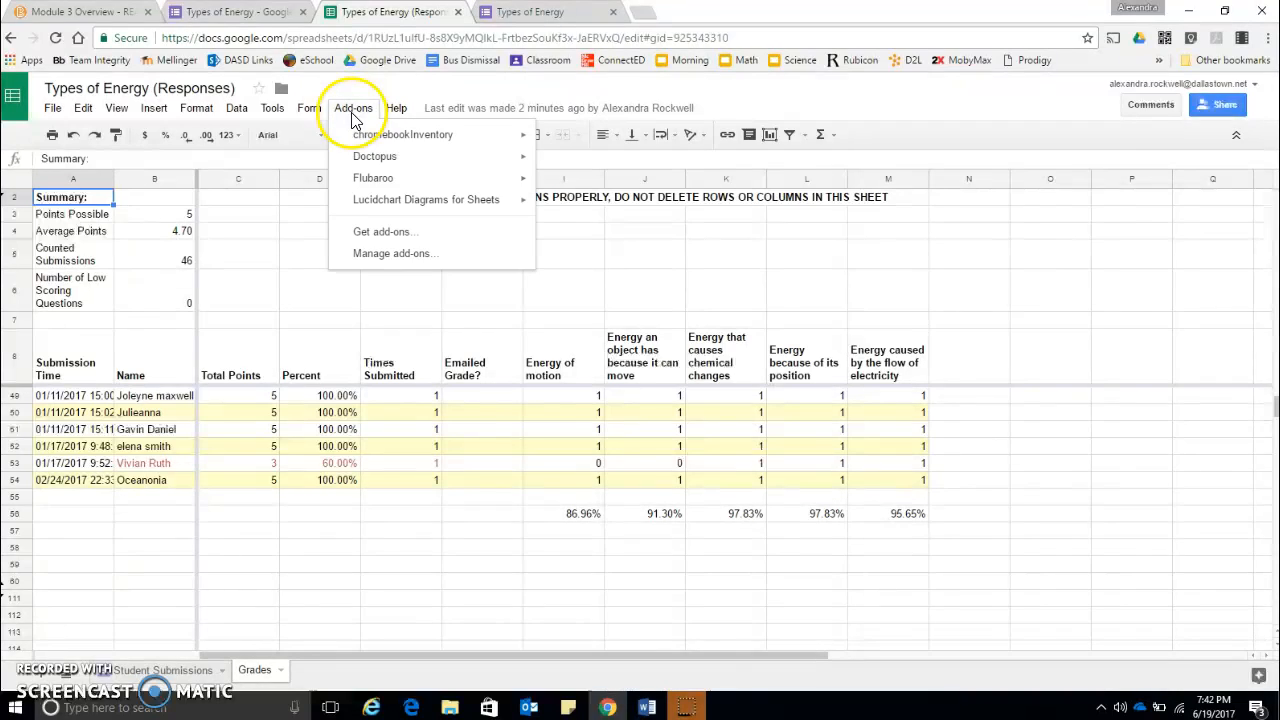
mouse_move(360, 178)
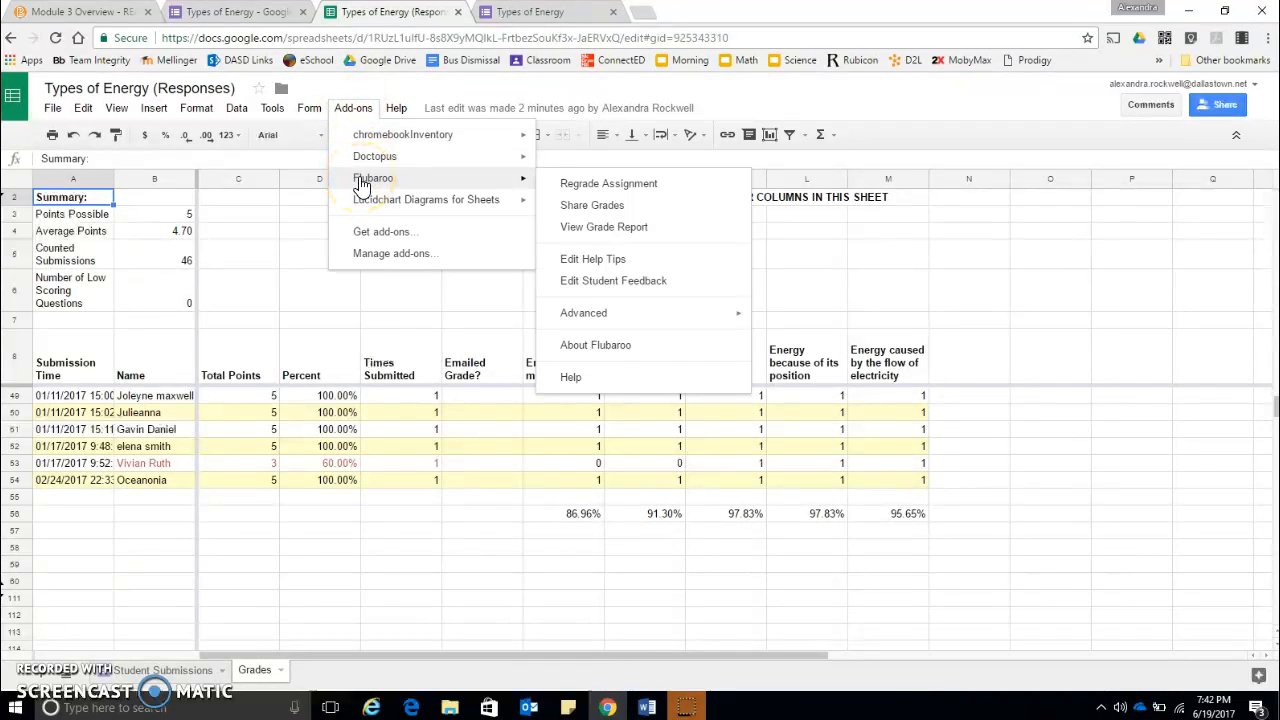
left_click(570, 207)
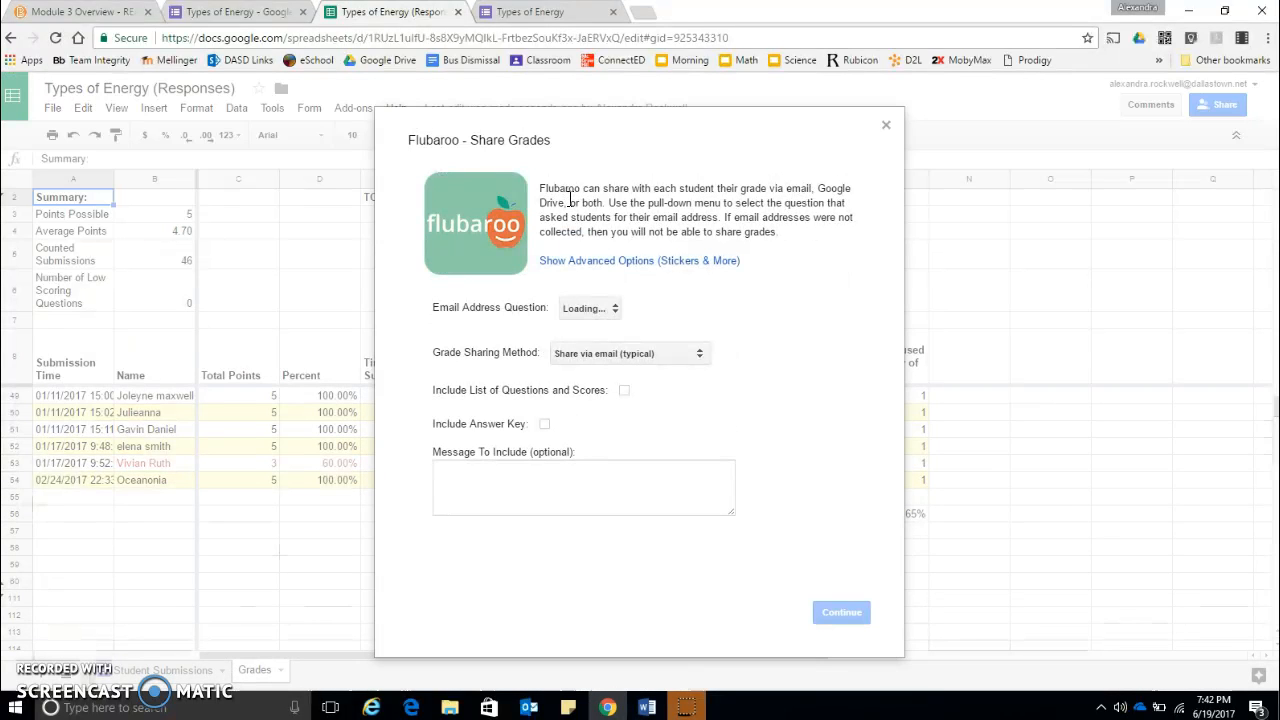
left_click(636, 262)
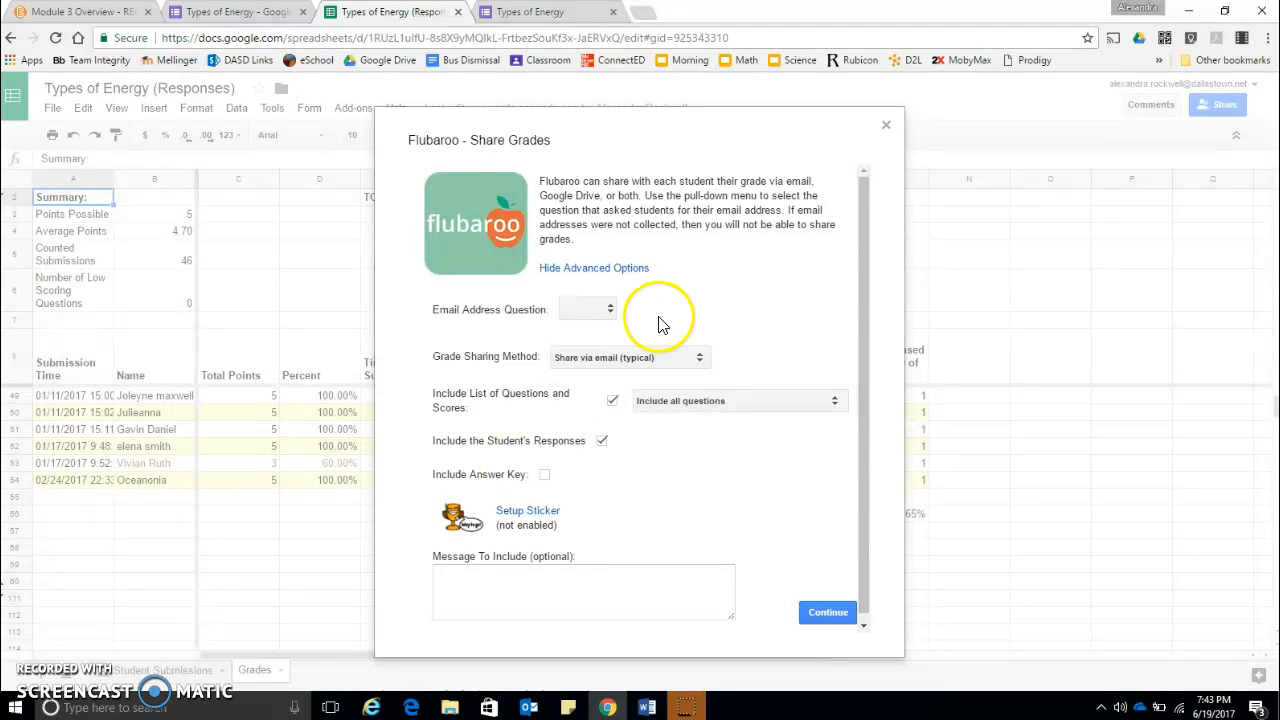
left_click(694, 357)
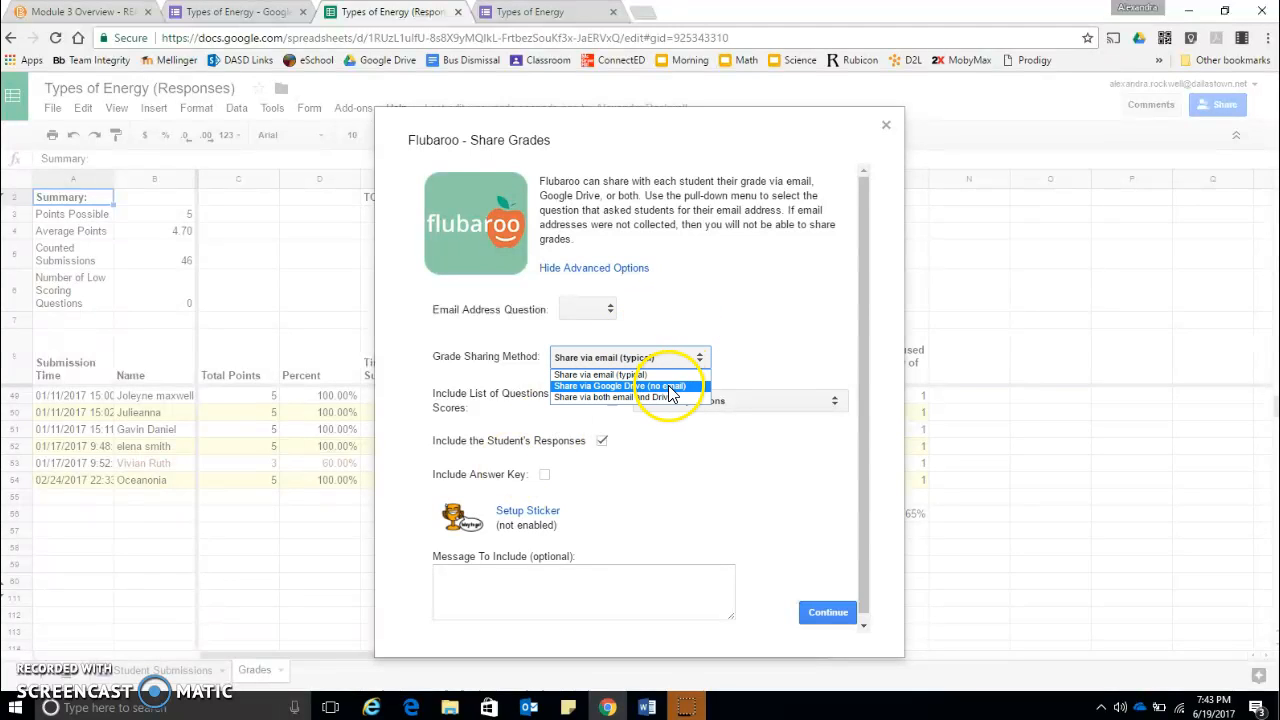
left_click(677, 478)
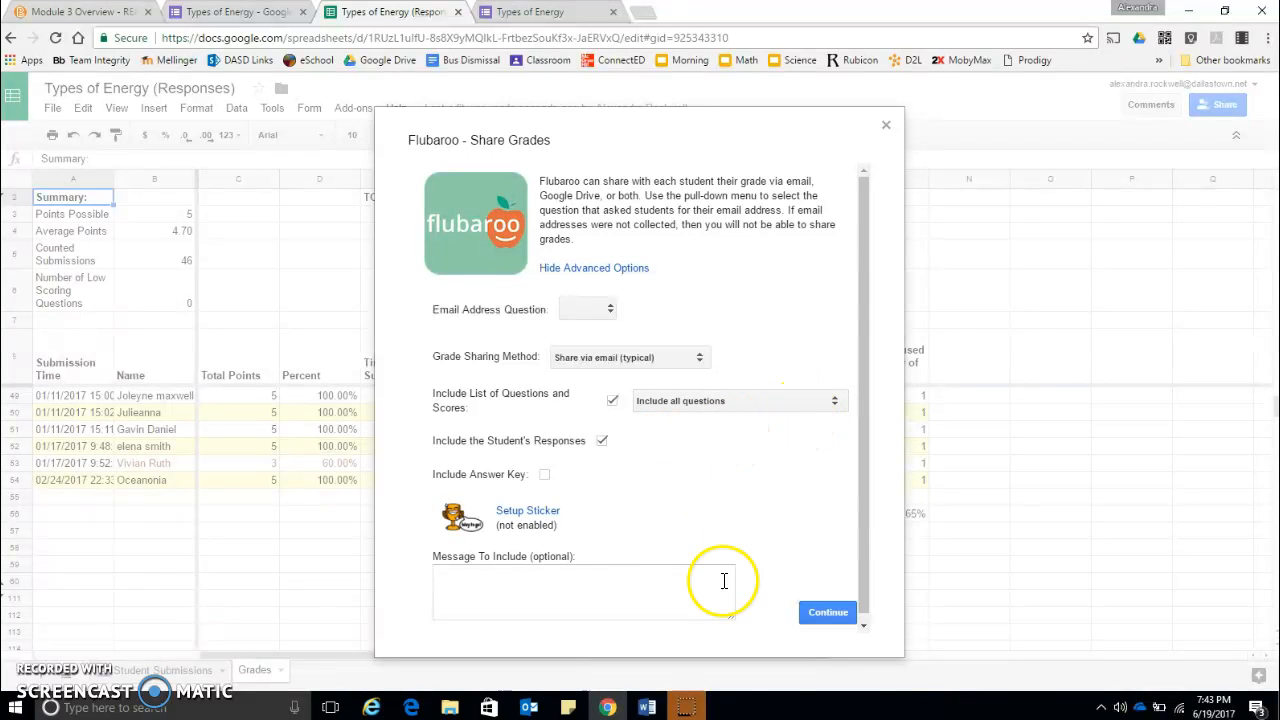
left_click(886, 125)
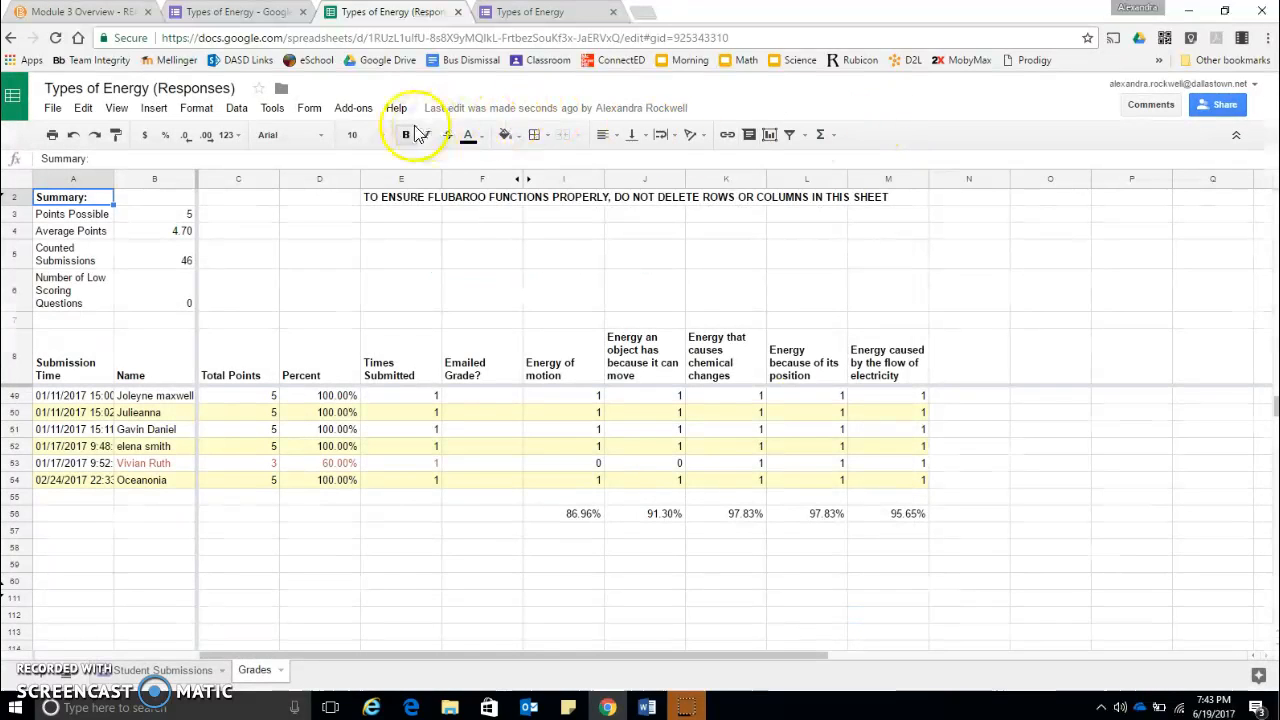
Step: View the Flubaroo grade report with its histogram of grades, close it and return to the first student rows of the Grades worksheet
left_click(353, 108)
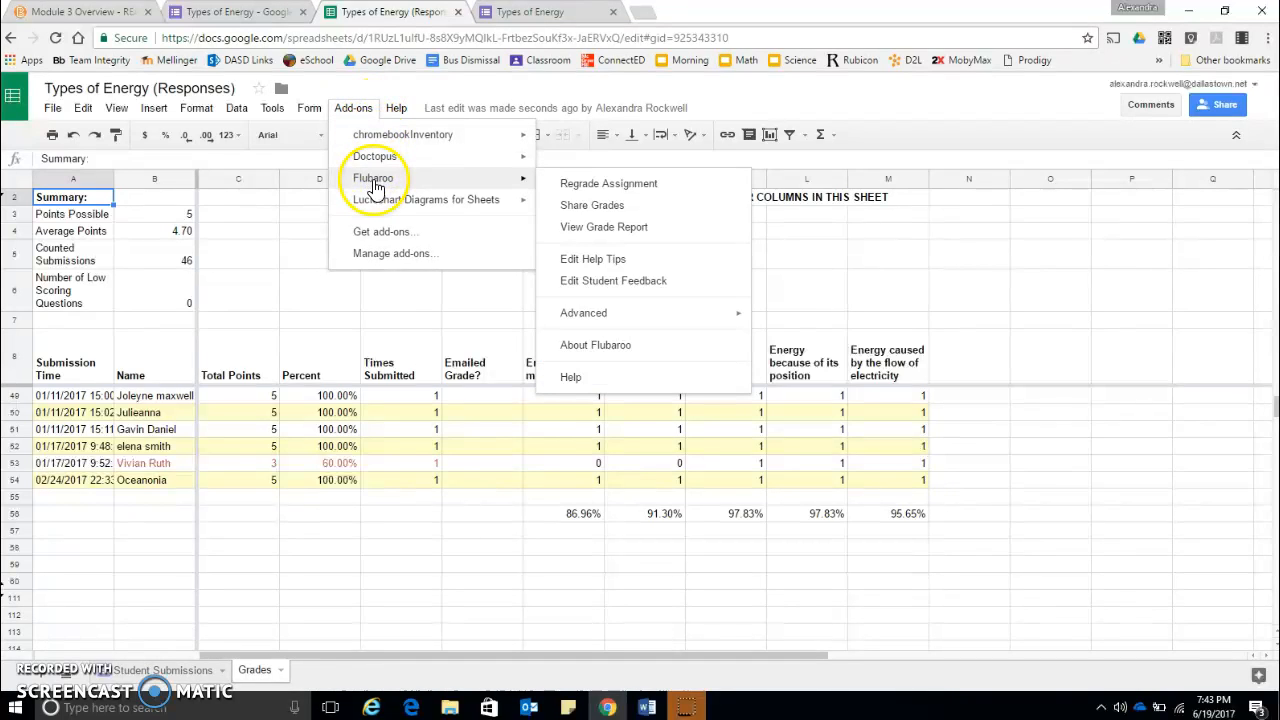
left_click(608, 229)
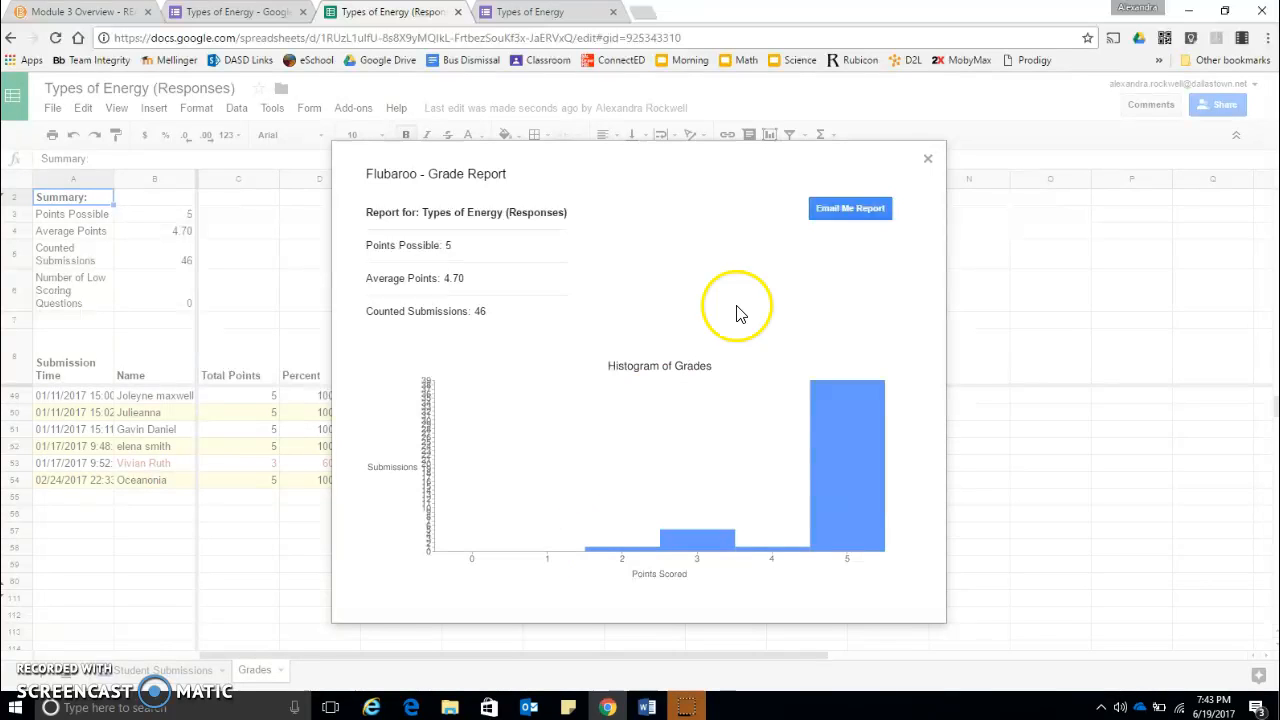
left_click(928, 160)
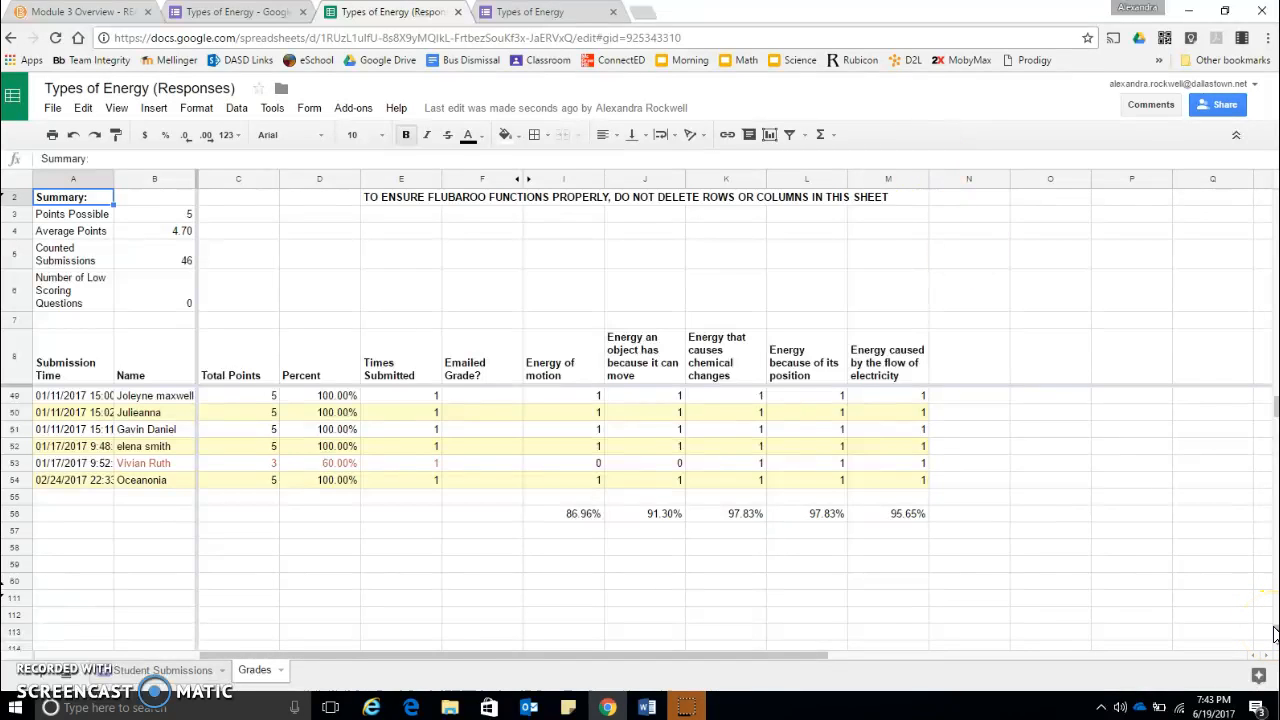
scroll(1273, 633, "up", 7)
scroll(1273, 633, "up", 7)
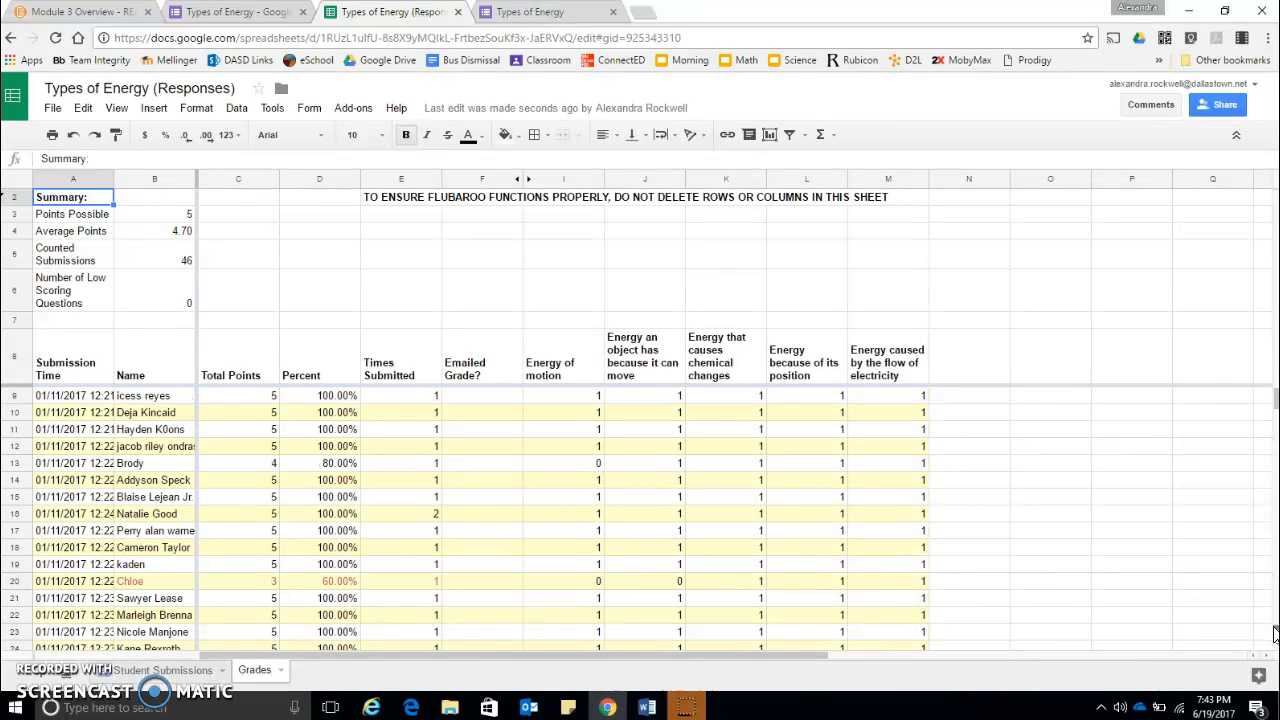